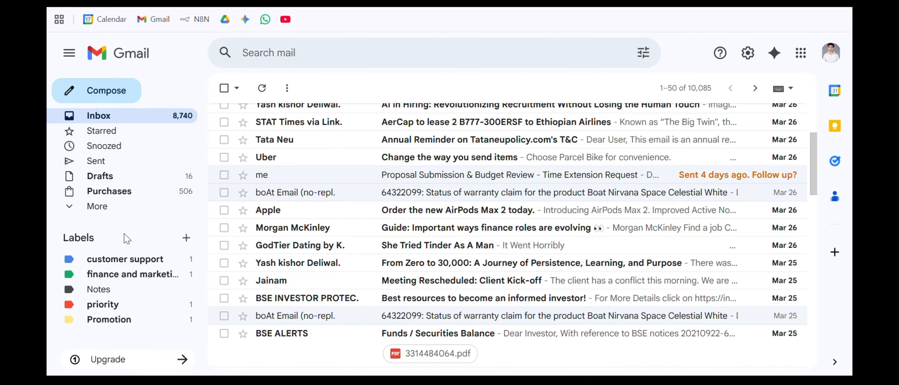
Look over the Gmail inbox, then switch to n8n and examine the Email classifier workflow.
{"action": "scroll", "coordinate": [356, 218], "scroll_direction": "down", "scroll_amount": 4}
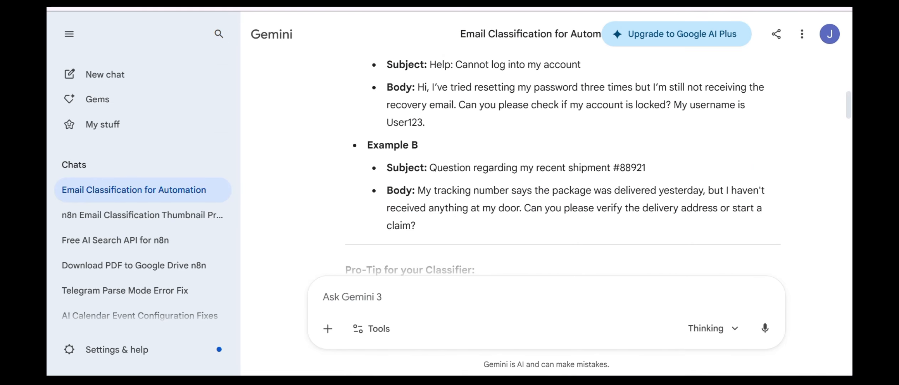
{"action": "mouse_move", "coordinate": [477, 382]}
{"action": "left_click", "coordinate": [495, 329]}
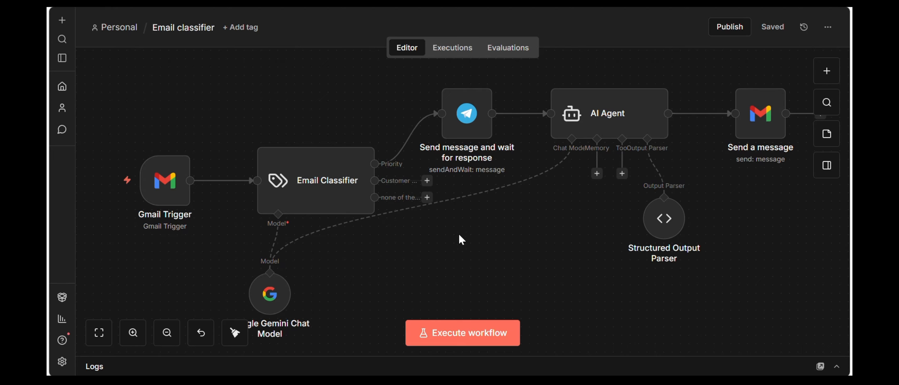
{"action": "mouse_move", "coordinate": [167, 192]}
Switch to the Gemini email-classification chat and copy Example B's subject "Meeting Rescheduled: Client Kick-off" above the Finance & Marketing section.
{"action": "mouse_move", "coordinate": [562, 384]}
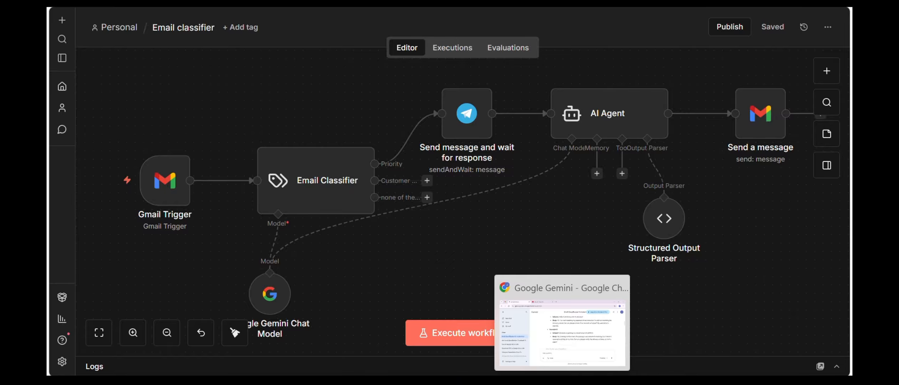
{"action": "left_click", "coordinate": [562, 323]}
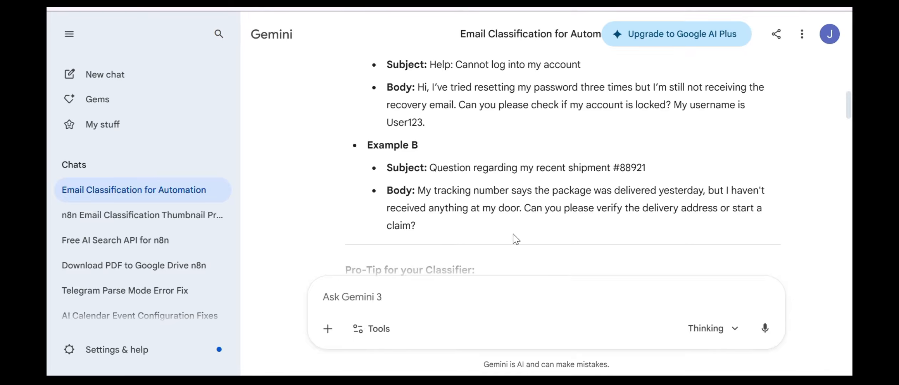
{"action": "scroll", "coordinate": [487, 214], "scroll_direction": "up", "scroll_amount": 10}
{"action": "scroll", "coordinate": [487, 211], "scroll_direction": "up", "scroll_amount": 15}
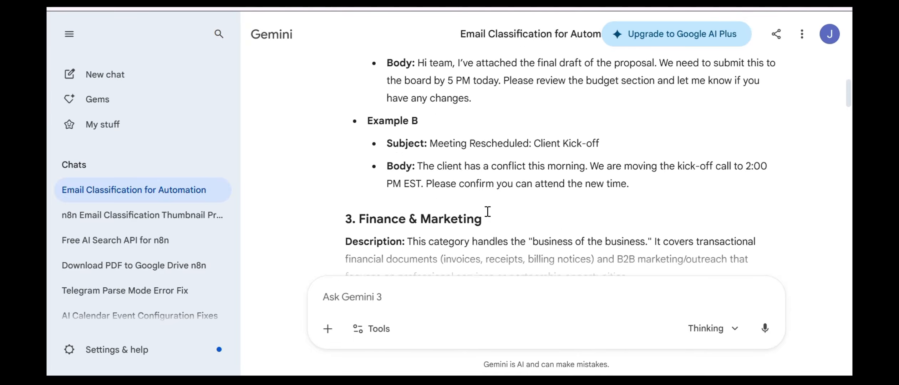
{"action": "scroll", "coordinate": [488, 212], "scroll_direction": "down", "scroll_amount": 5}
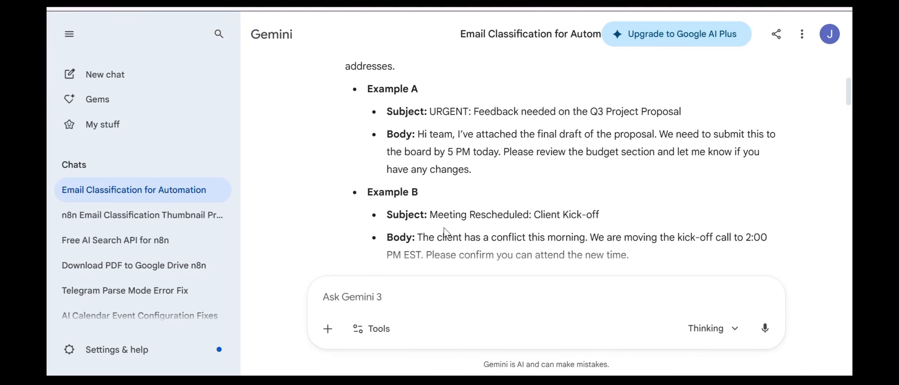
{"action": "left_click_drag", "start_coordinate": [604, 90], "coordinate": [535, 89]}
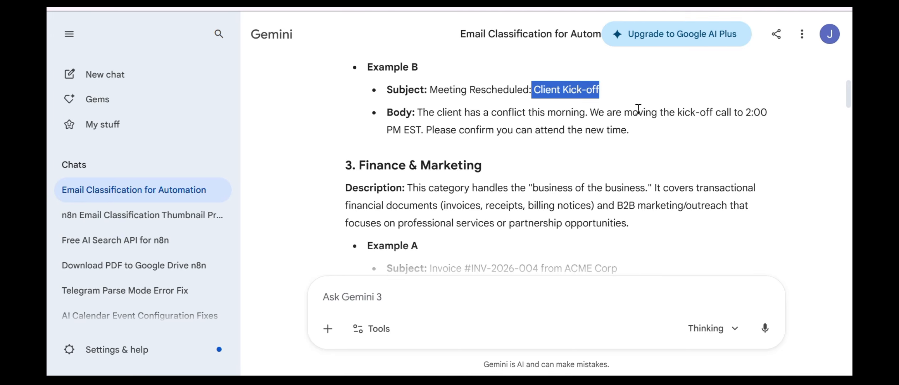
{"action": "scroll", "coordinate": [411, 150], "scroll_direction": "up", "scroll_amount": 8}
{"action": "scroll", "coordinate": [384, 134], "scroll_direction": "down", "scroll_amount": 5}
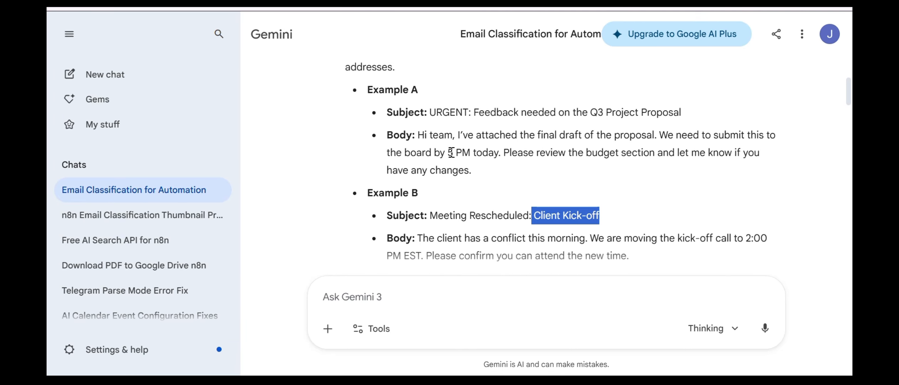
{"action": "left_click_drag", "start_coordinate": [620, 155], "coordinate": [487, 151]}
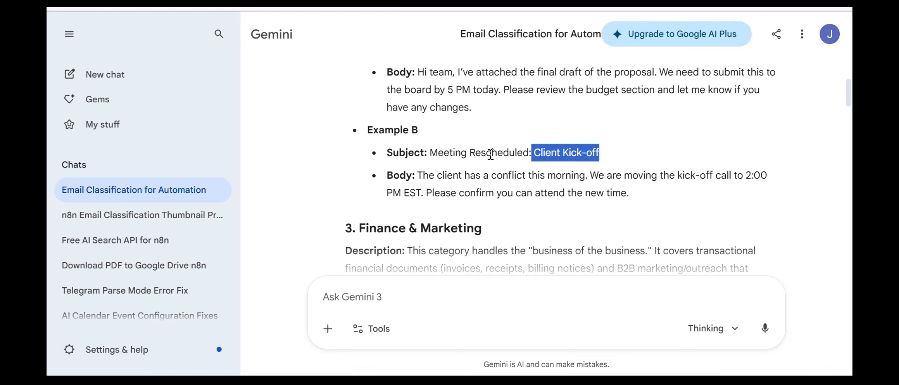
{"action": "left_click", "coordinate": [604, 159]}
{"action": "left_click_drag", "start_coordinate": [605, 159], "coordinate": [432, 156]}
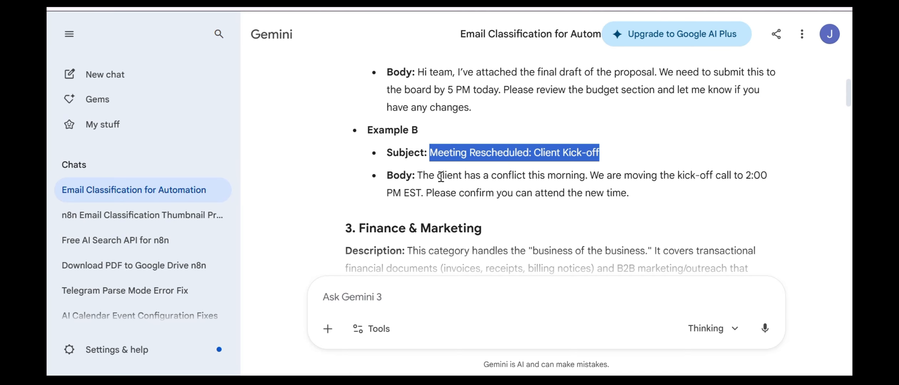
In the sender's Gmail account, start a new email to the suggested contact with the subject "Meeting Rescheduled: Client Kick-off".
{"action": "left_click", "coordinate": [147, 8]}
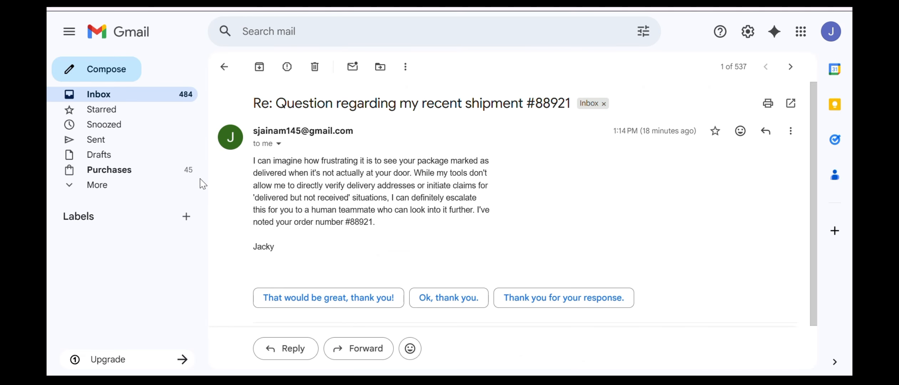
{"action": "left_click", "coordinate": [108, 77]}
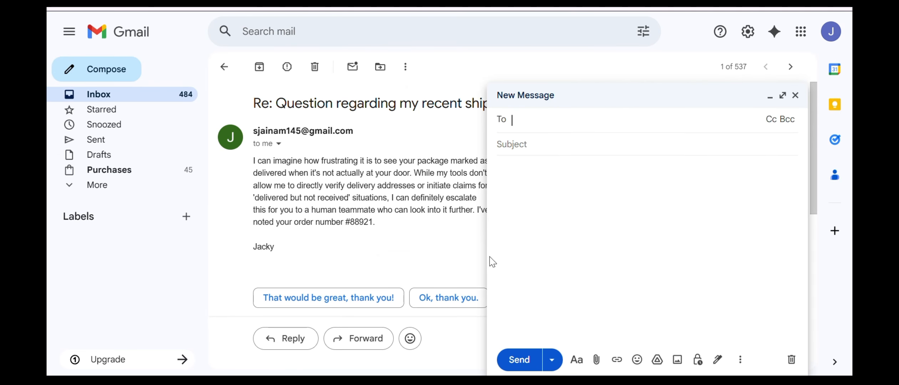
{"action": "type", "text": "sj"}
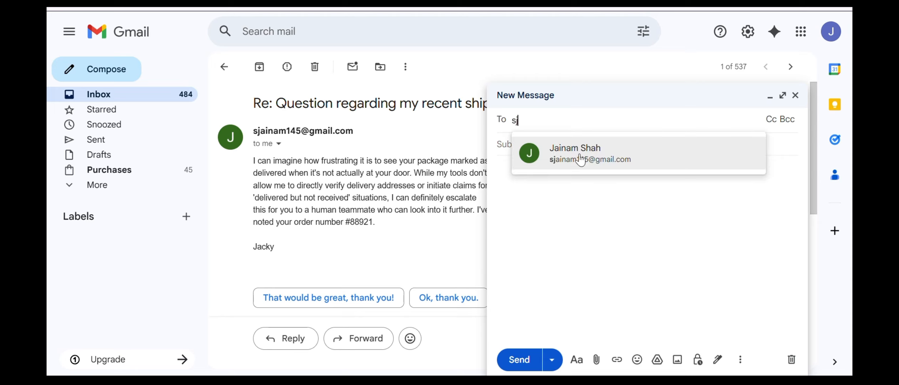
{"action": "left_click", "coordinate": [581, 160]}
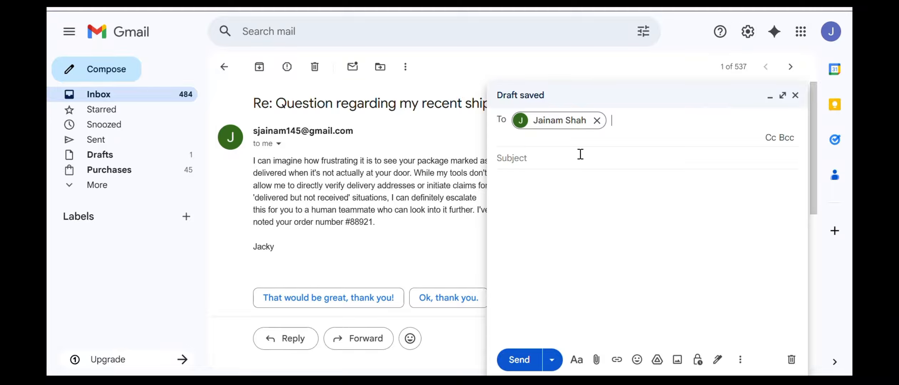
{"action": "left_click", "coordinate": [568, 158]}
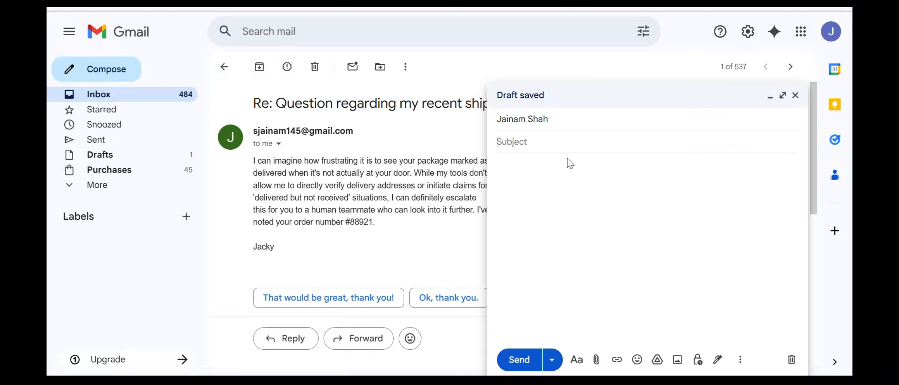
{"action": "type", "text": "Meeting Rescheduled: Client Kick-off"}
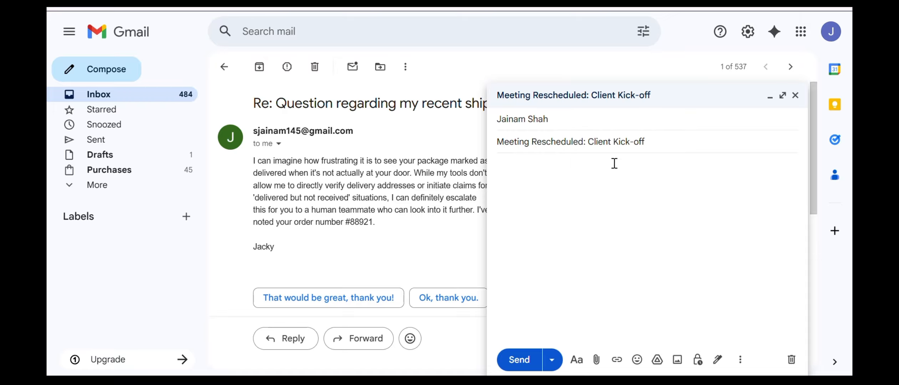
Copy Example B's body text about the kick-off call moving to 2:00 PM EST from Gemini into the email body and send it.
{"action": "left_click", "coordinate": [607, 180]}
{"action": "key", "text": "alt+Tab"}
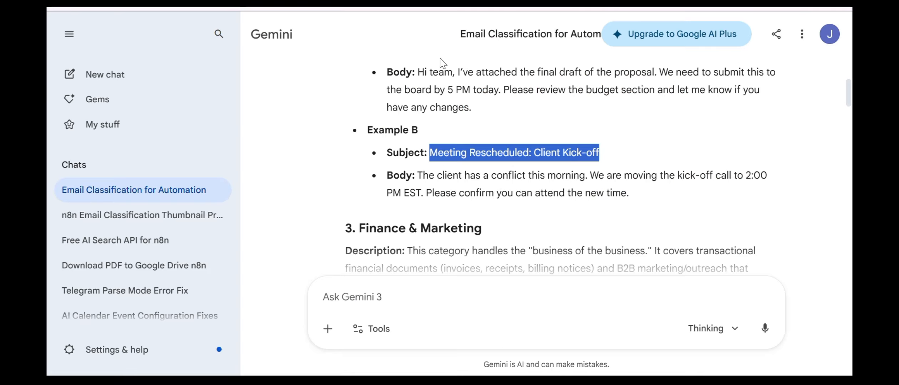
{"action": "left_click_drag", "start_coordinate": [637, 195], "coordinate": [417, 176]}
{"action": "key", "text": "ctrl+c"}
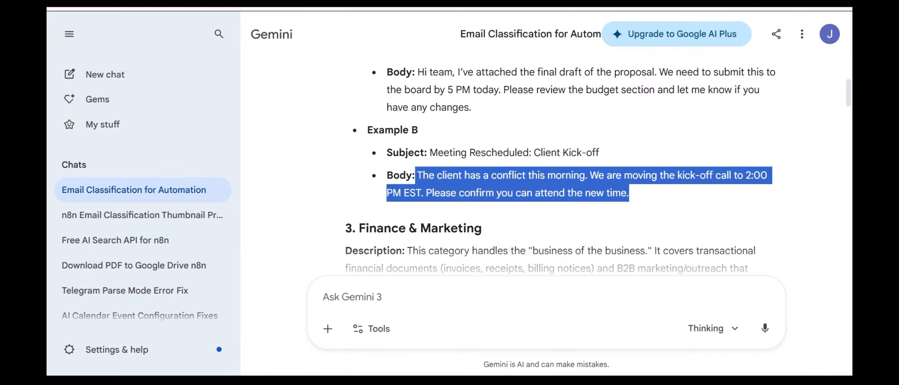
{"action": "key", "text": "alt+Tab"}
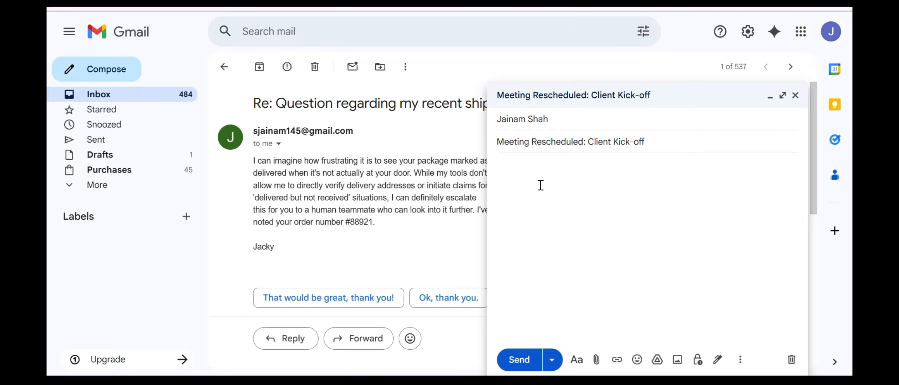
{"action": "key", "text": "ctrl+v"}
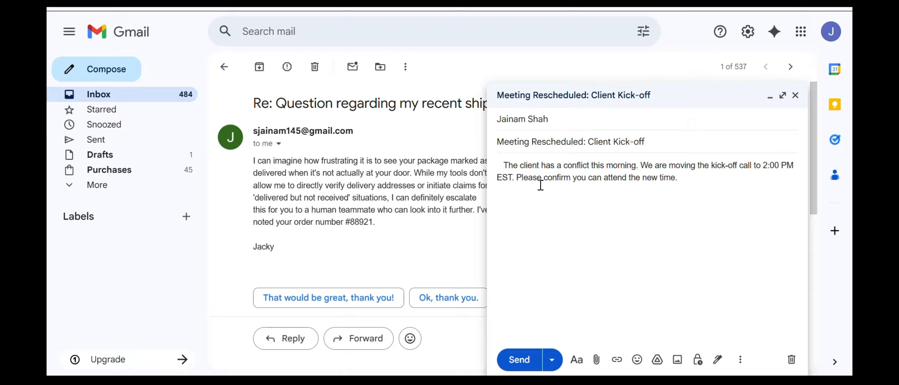
{"action": "left_click", "coordinate": [521, 361]}
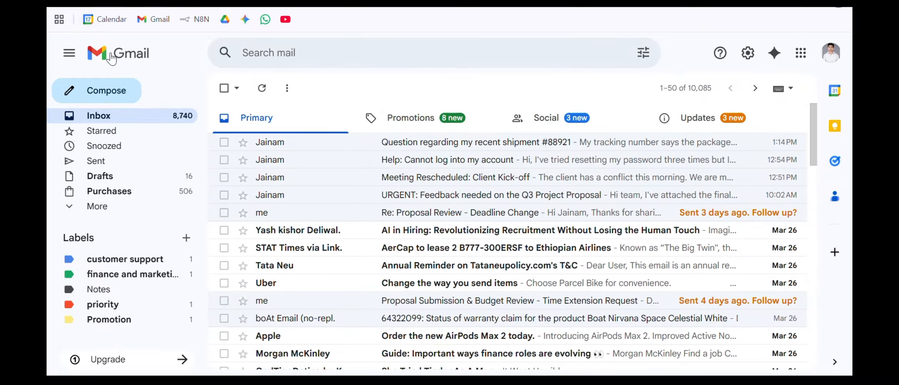
Refresh the recipient's Gmail inbox and open the new "Meeting Rescheduled: Client Kick-off" email.
{"action": "left_click", "coordinate": [109, 8]}
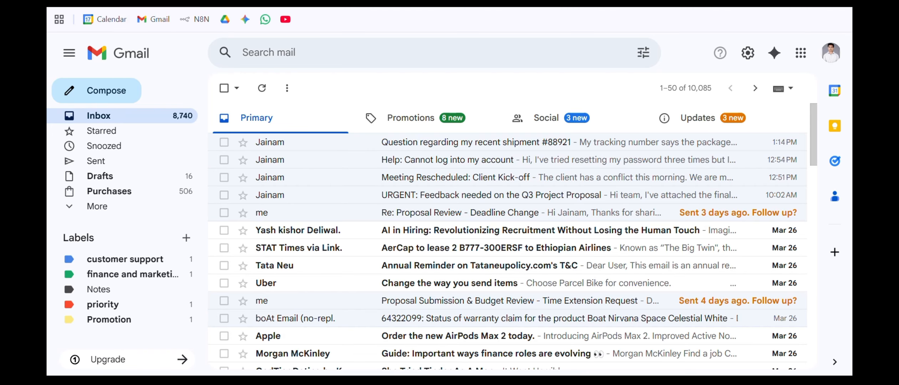
{"action": "key", "text": "F5"}
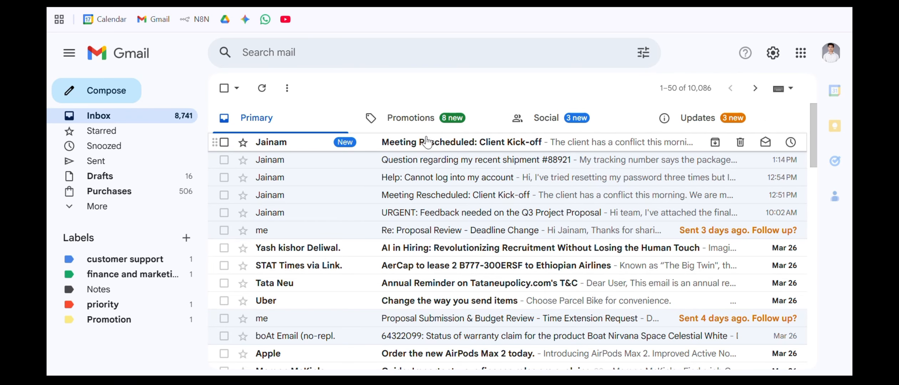
{"action": "left_click", "coordinate": [442, 144]}
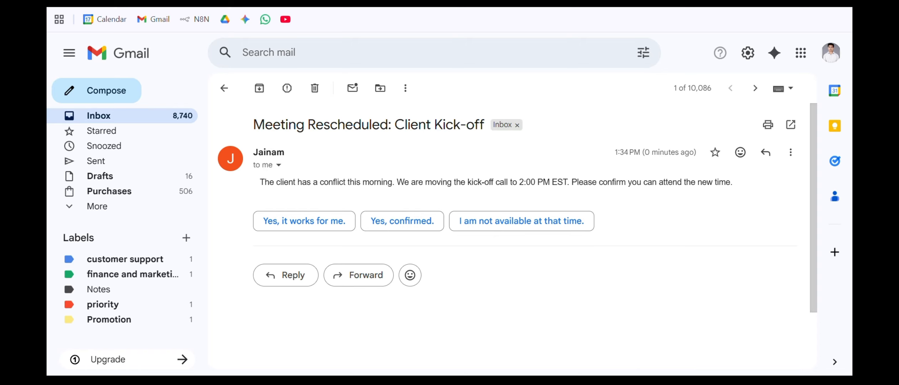
Switch to n8n and execute the Email classifier workflow from the Gmail Trigger.
{"action": "mouse_move", "coordinate": [562, 383]}
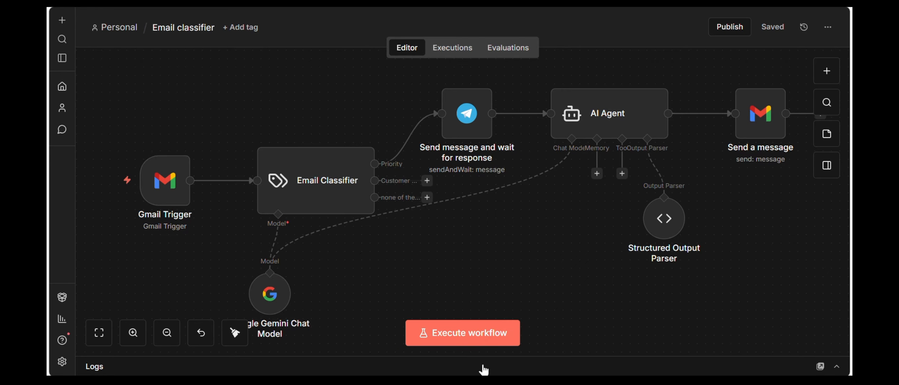
{"action": "left_click", "coordinate": [482, 367]}
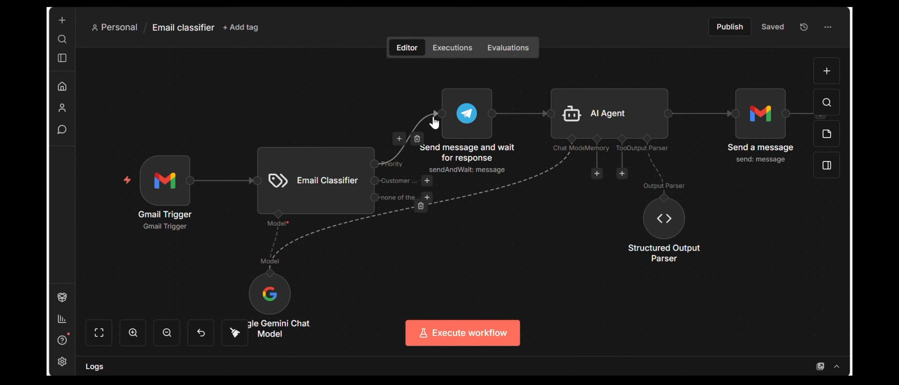
{"action": "left_click", "coordinate": [122, 191]}
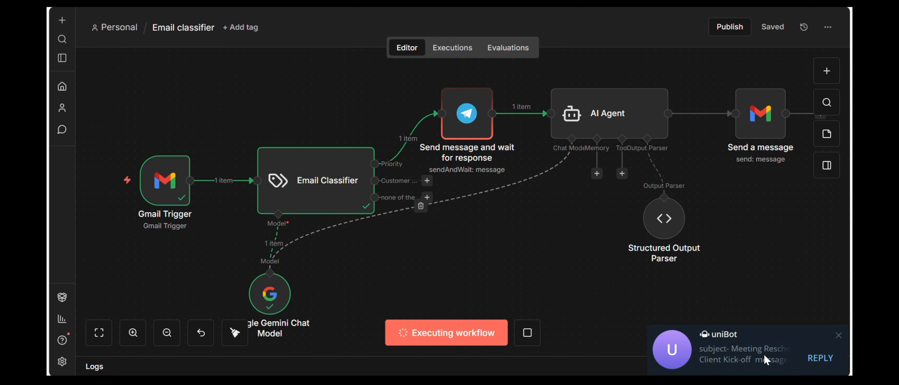
Open the response form from the new uniBot message in Telegram and submit "ok fine it works" as the response.
{"action": "left_click", "coordinate": [762, 354]}
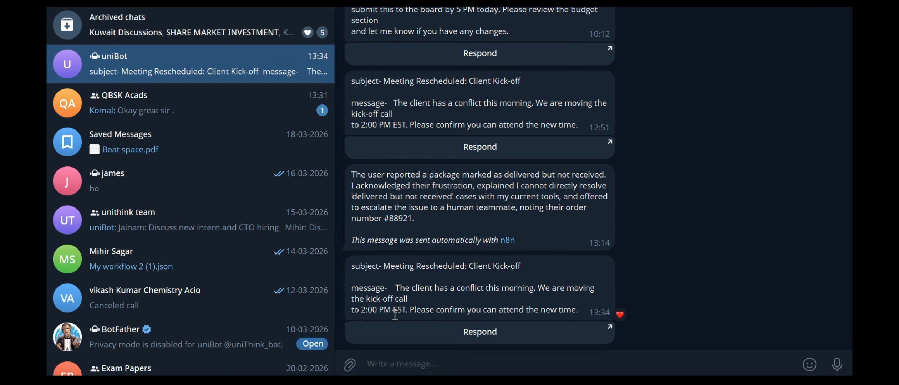
{"action": "left_click", "coordinate": [460, 332]}
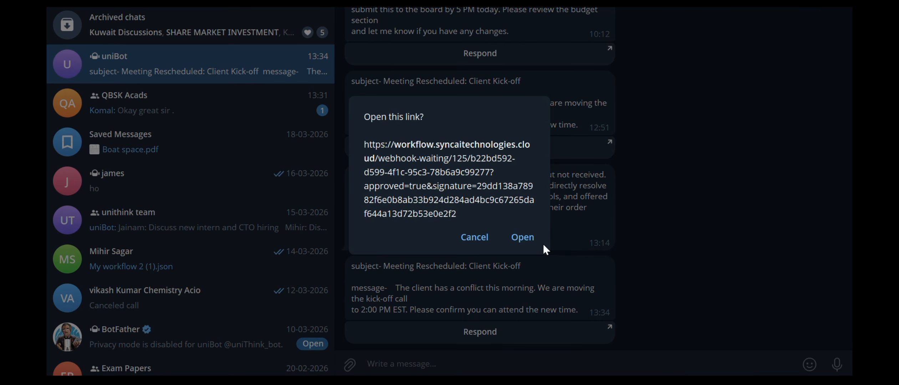
{"action": "left_click", "coordinate": [522, 238]}
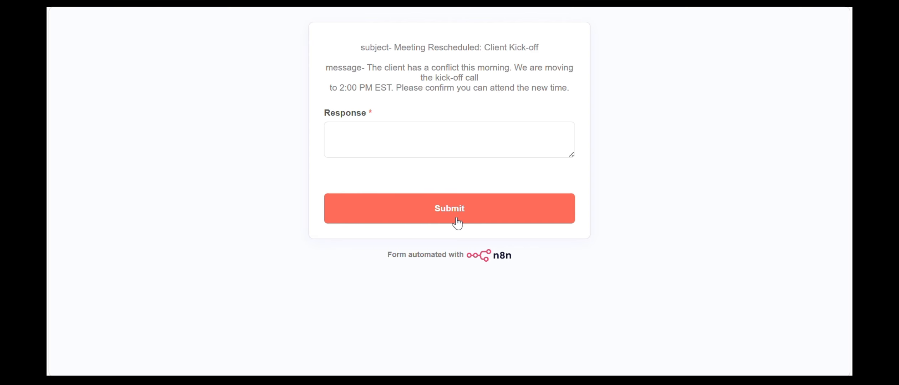
{"action": "left_click", "coordinate": [409, 147]}
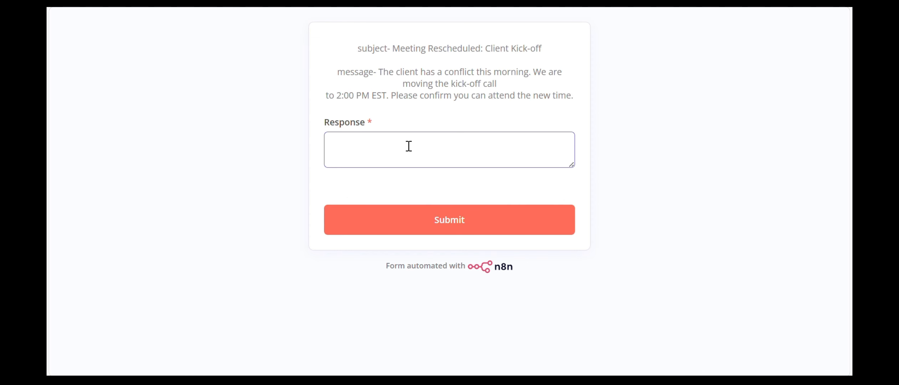
{"action": "type", "text": "ok fin"}
{"action": "left_click", "coordinate": [522, 220]}
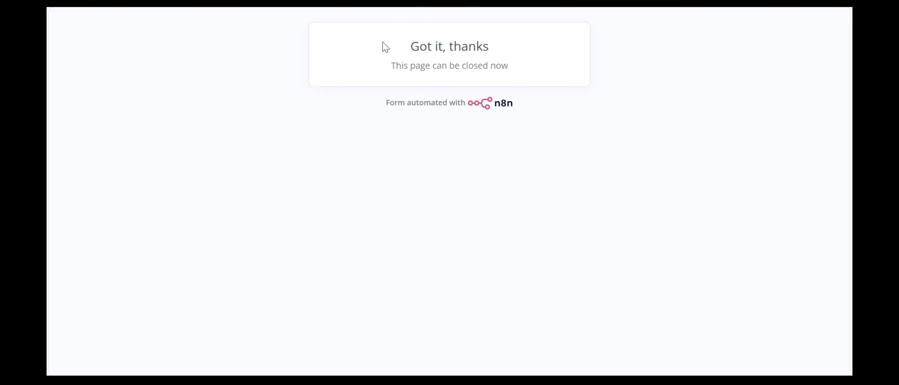
Switch back to the sender's Gmail account and show its inbox to check for the automated reply.
{"action": "key", "text": "alt+Tab"}
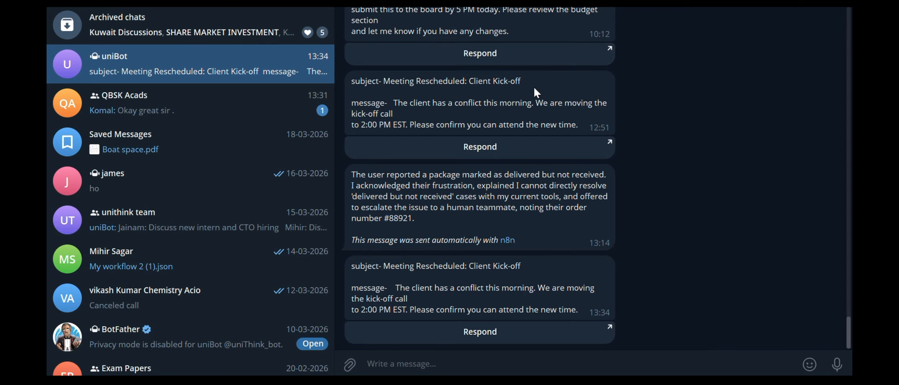
{"action": "key", "text": "alt+Tab"}
{"action": "key", "text": "alt+Tab"}
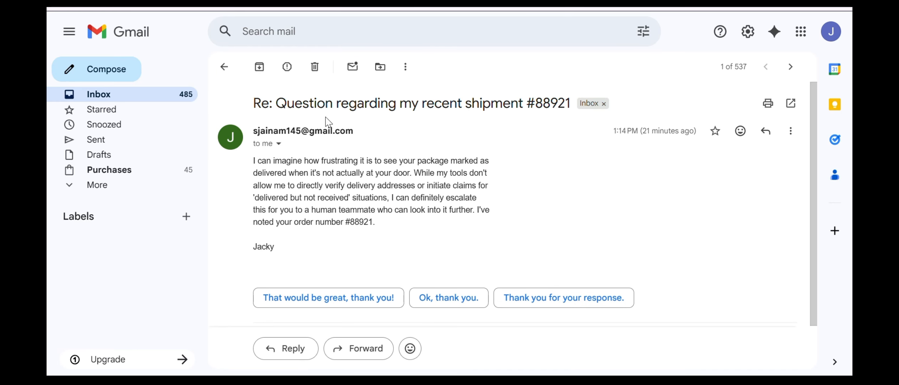
{"action": "left_click", "coordinate": [133, 95]}
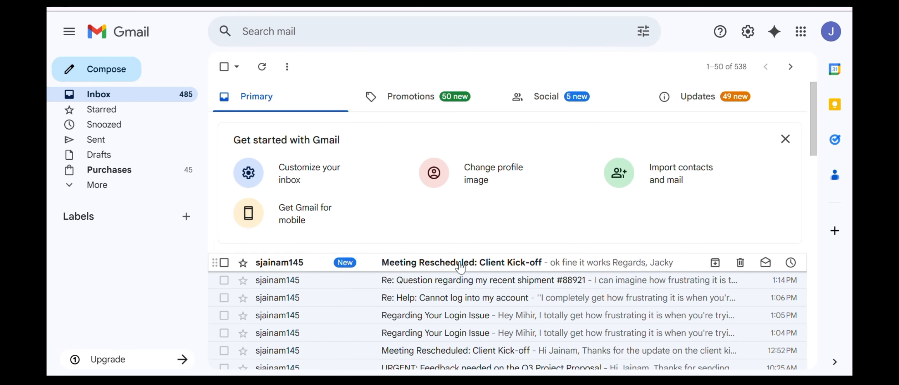
Open the new "Meeting Rescheduled: Client Kick-off" reply in the inbox and check its body and sign-off.
{"action": "left_click", "coordinate": [438, 264]}
{"action": "left_click_drag", "start_coordinate": [253, 160], "coordinate": [283, 186]}
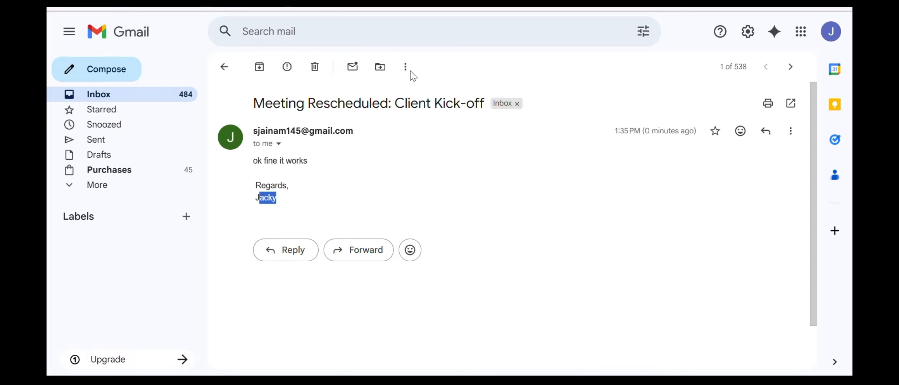
Switch to n8n and review the AI Agent node's system message and its generated subject and body.
{"action": "left_click", "coordinate": [496, 380]}
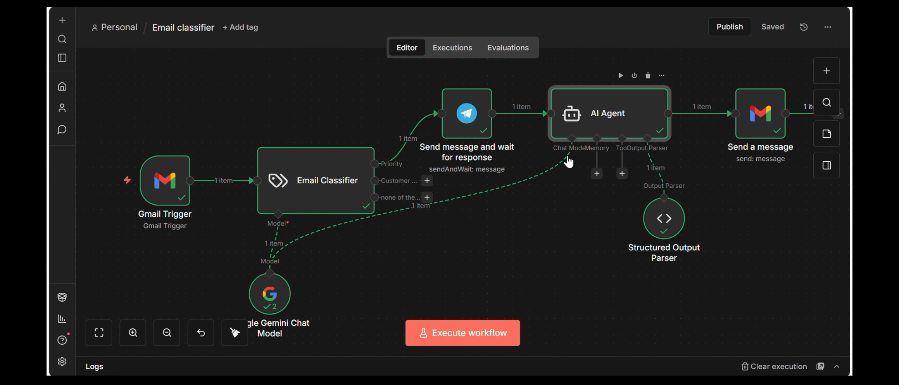
{"action": "double_click", "coordinate": [587, 112]}
{"action": "scroll", "coordinate": [464, 243], "scroll_direction": "down", "scroll_amount": 10}
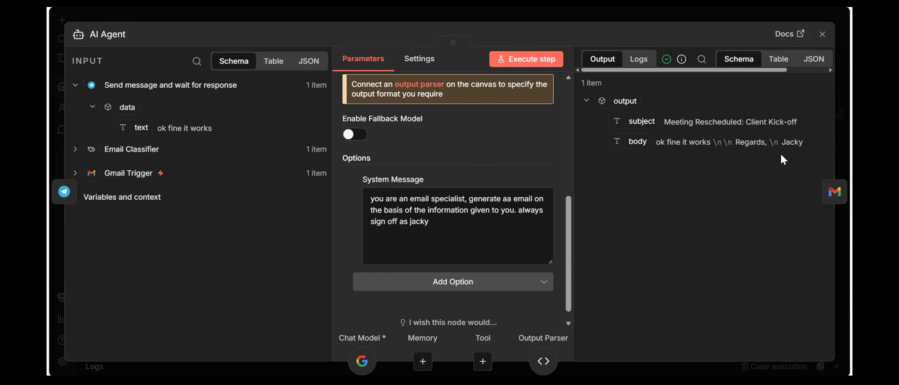
{"action": "left_click", "coordinate": [822, 34]}
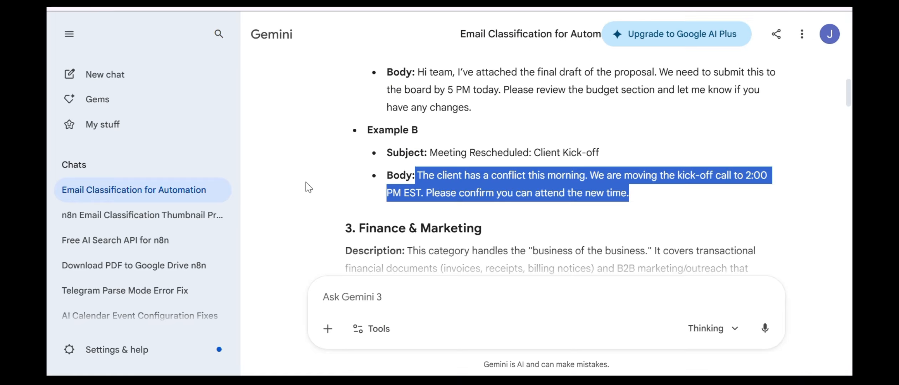
Find the Customer Support examples in the Gemini chat and start a new Gmail message addressed to the test recipient.
{"action": "scroll", "coordinate": [471, 197], "scroll_direction": "down", "scroll_amount": 10}
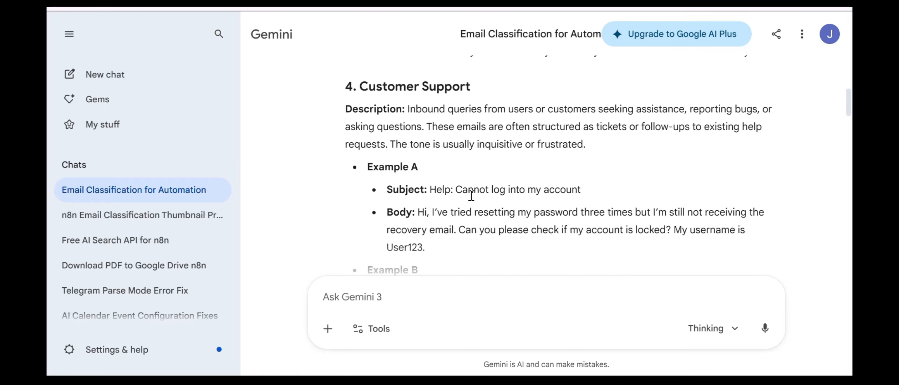
{"action": "scroll", "coordinate": [471, 196], "scroll_direction": "down", "scroll_amount": 4}
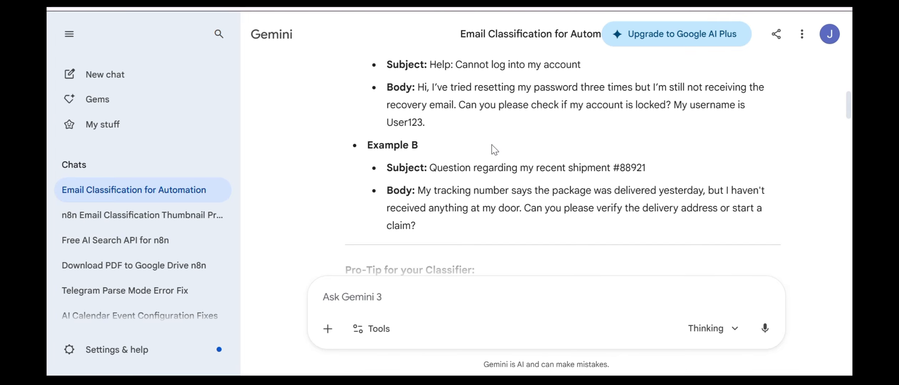
{"action": "scroll", "coordinate": [479, 193], "scroll_direction": "down", "scroll_amount": 2}
{"action": "scroll", "coordinate": [481, 194], "scroll_direction": "up", "scroll_amount": 4}
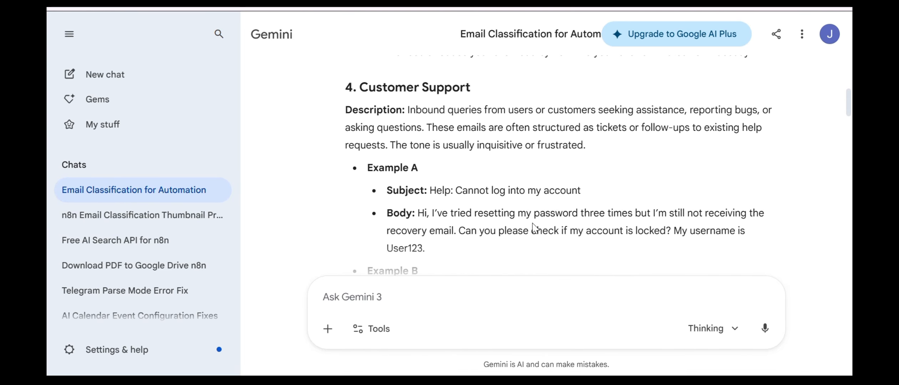
{"action": "scroll", "coordinate": [482, 210], "scroll_direction": "down", "scroll_amount": 2}
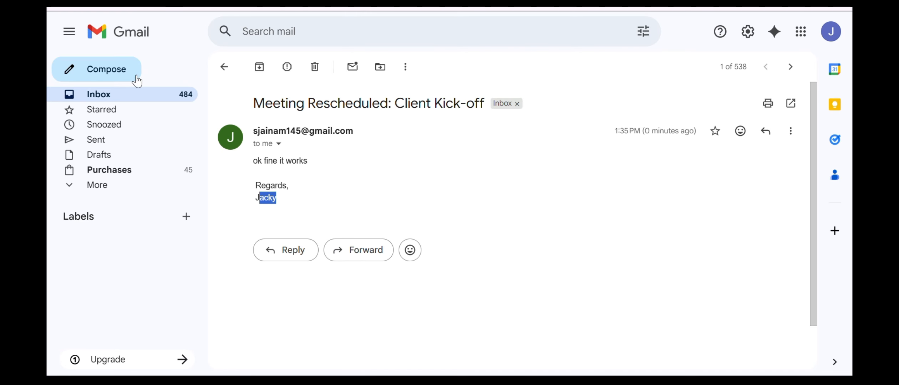
{"action": "left_click", "coordinate": [104, 69]}
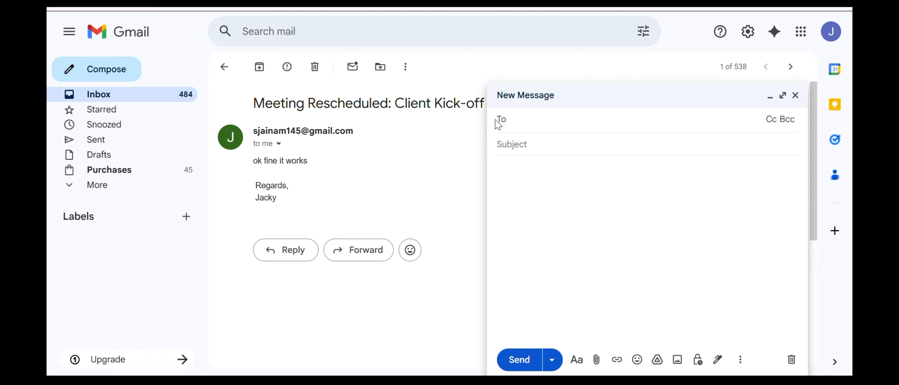
{"action": "type", "text": "s"}
{"action": "left_click", "coordinate": [562, 151]}
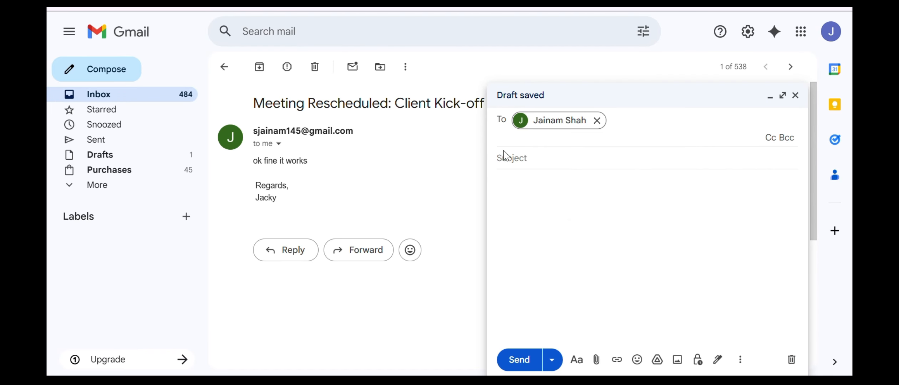
{"action": "left_click", "coordinate": [519, 156]}
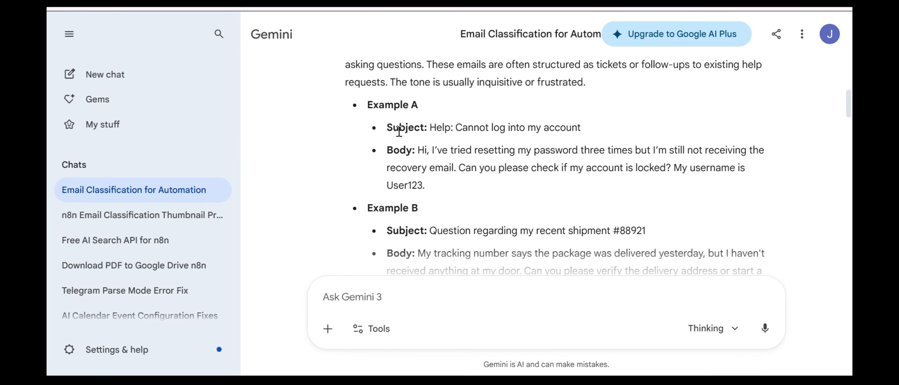
Copy the Customer Support Example A subject "Help: Cannot log into my account" from Gemini into the Gmail draft's subject.
{"action": "double_click", "coordinate": [546, 127]}
{"action": "left_click", "coordinate": [546, 128]}
{"action": "triple_click", "coordinate": [546, 128]}
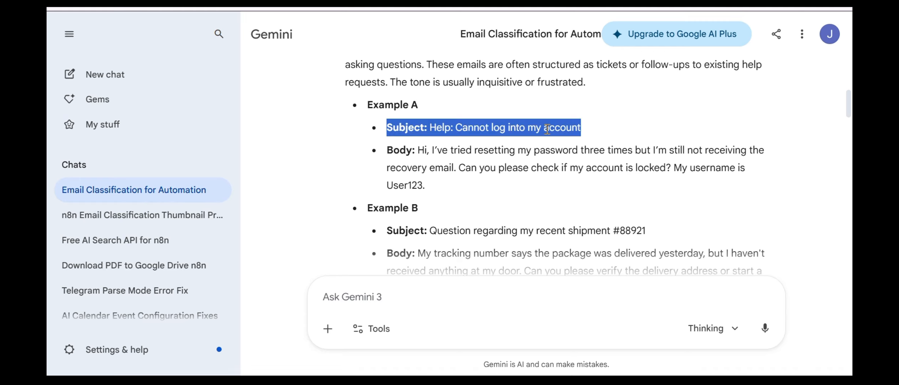
{"action": "left_click_drag", "start_coordinate": [593, 128], "coordinate": [438, 128]}
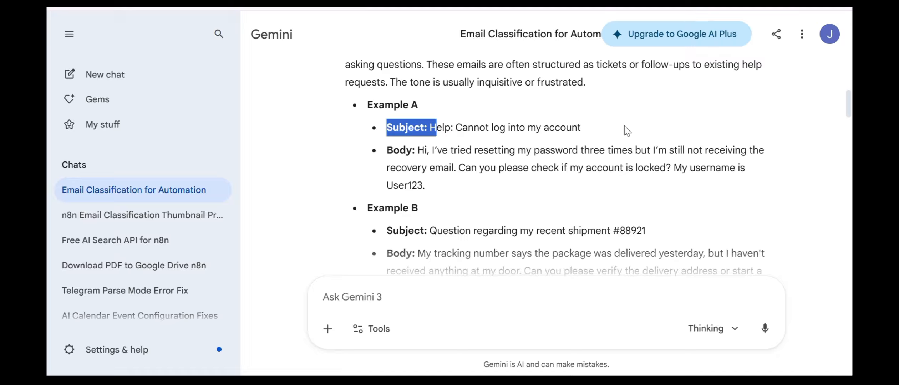
{"action": "left_click_drag", "start_coordinate": [628, 130], "coordinate": [430, 128]}
{"action": "key", "text": "ctrl+c"}
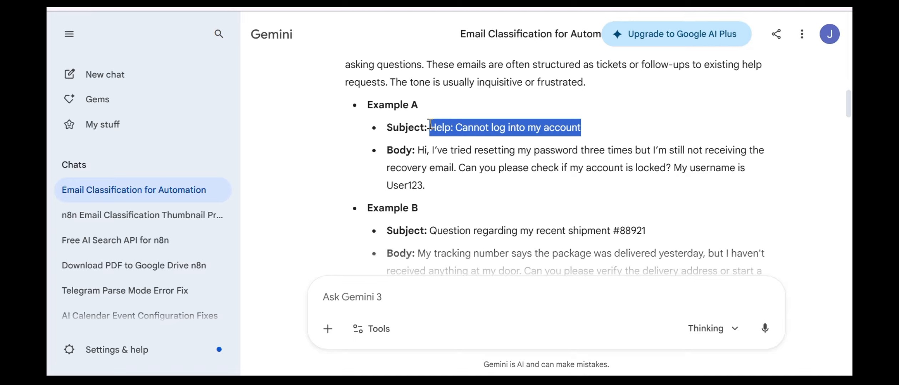
{"action": "left_click", "coordinate": [218, 8]}
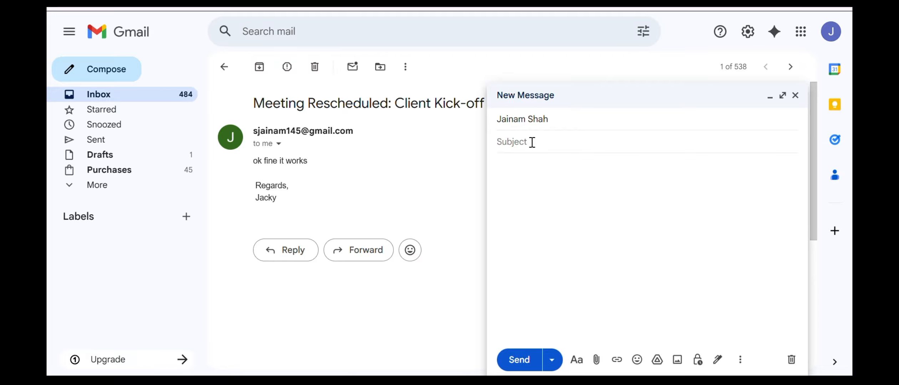
{"action": "left_click", "coordinate": [535, 141]}
{"action": "key", "text": "ctrl+v"}
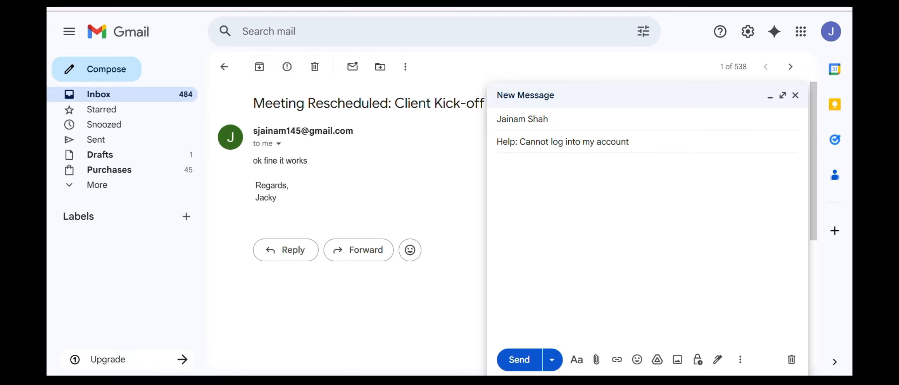
Copy the Customer Support Example A body text from Gemini into the body of the Gmail draft.
{"action": "left_click", "coordinate": [311, 8]}
{"action": "left_click_drag", "start_coordinate": [461, 198], "coordinate": [415, 155]}
{"action": "key", "text": "ctrl+c"}
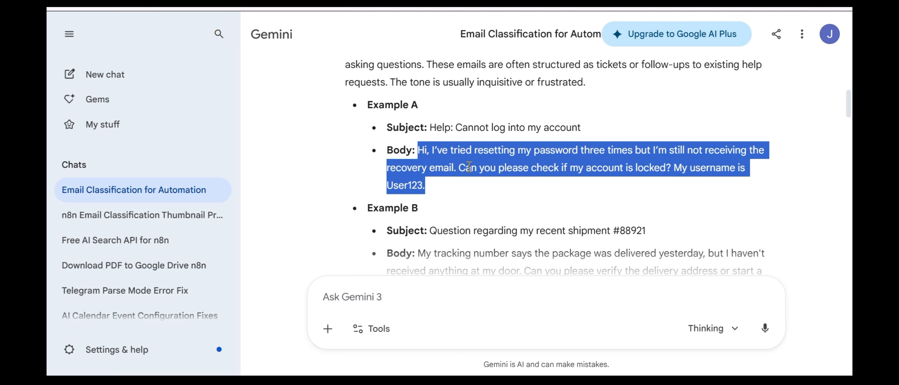
{"action": "left_click", "coordinate": [217, 8]}
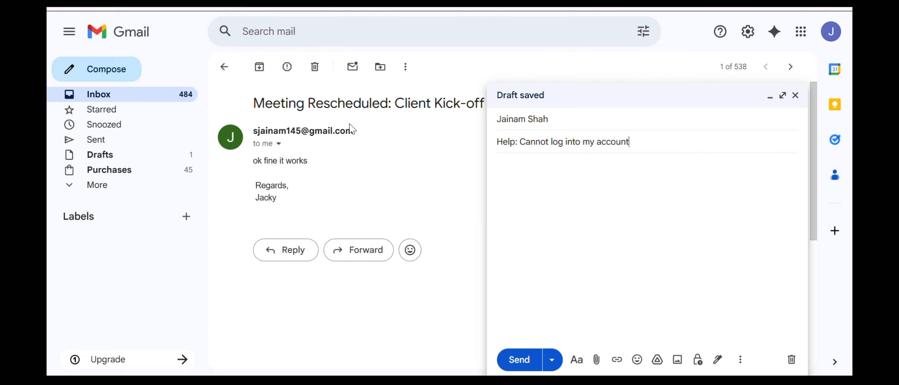
{"action": "left_click", "coordinate": [542, 189]}
{"action": "key", "text": "ctrl+v"}
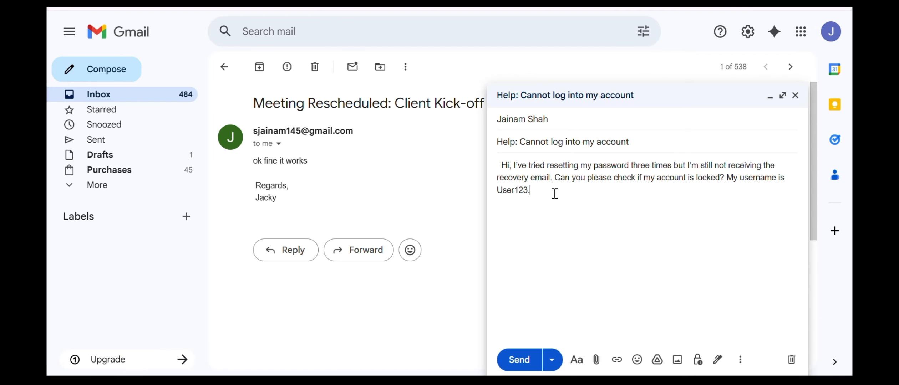
Reword the draft's last sentence to "My name is" followed by the customer's first name, and send the email.
{"action": "left_click_drag", "start_coordinate": [548, 193], "coordinate": [500, 204]}
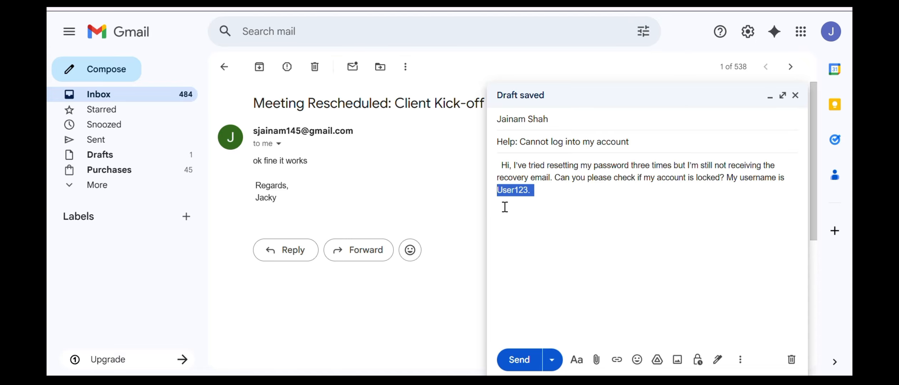
{"action": "type", "text": "DE"}
{"action": "key", "text": "BackSpace"}
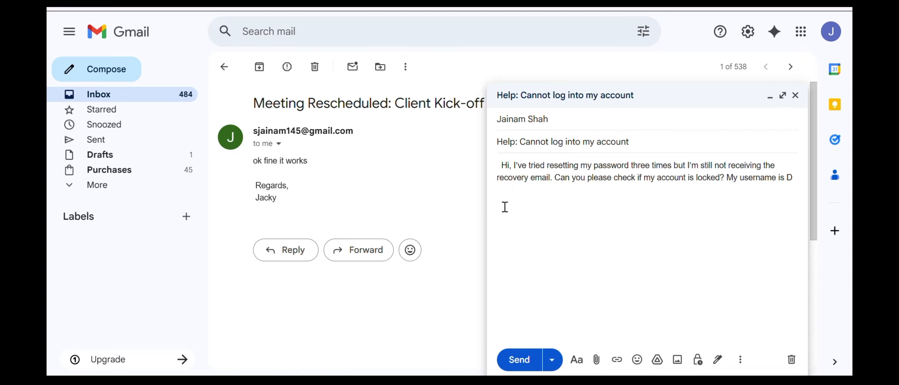
{"action": "type", "text": "eep"}
{"action": "left_click_drag", "start_coordinate": [757, 177], "coordinate": [761, 176]}
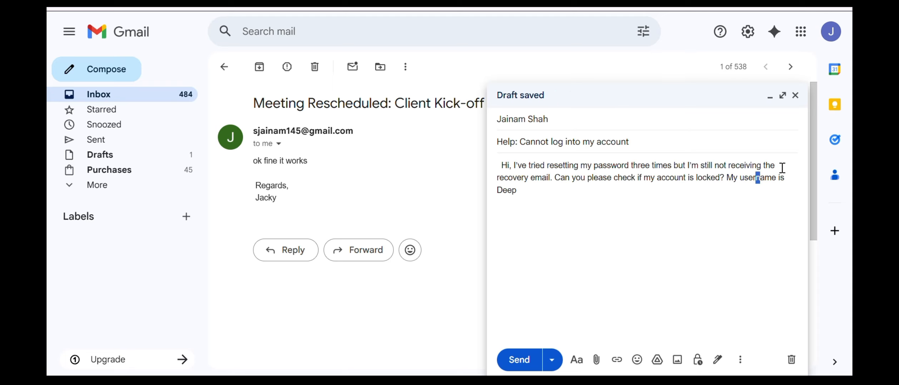
{"action": "key", "text": "Left"}
{"action": "key", "text": "BackSpace"}
{"action": "key", "text": "BackSpace"}
{"action": "key", "text": "BackSpace"}
{"action": "key", "text": "BackSpace"}
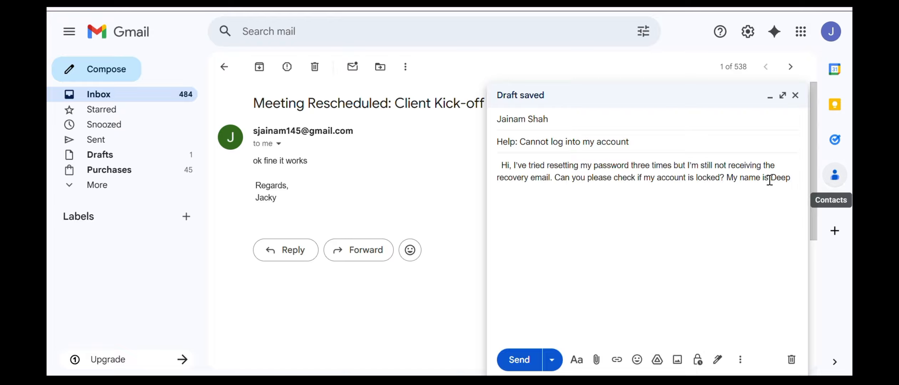
{"action": "type", "text": "."}
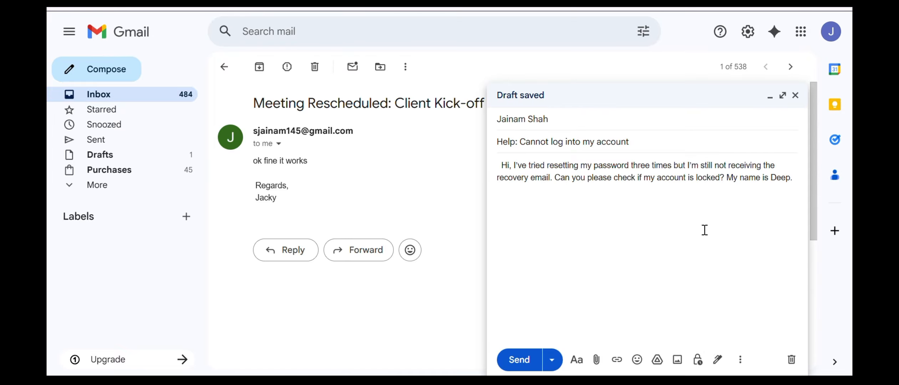
{"action": "left_click", "coordinate": [519, 360]}
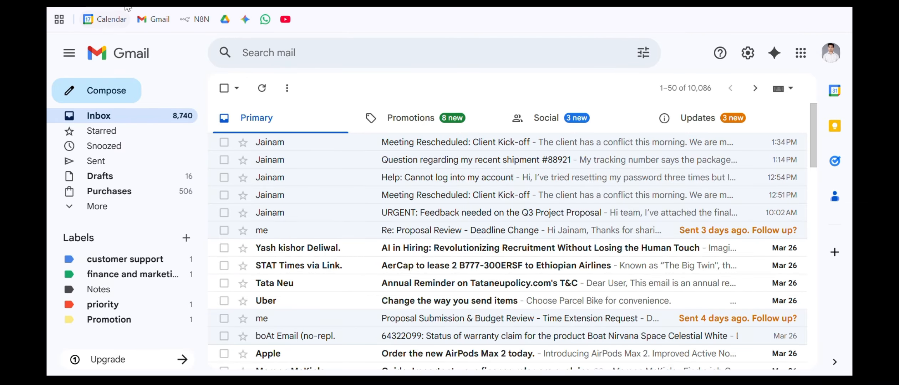
Refresh the recipient's Gmail inbox, then execute the Email classifier workflow in n8n from the Gmail Trigger.
{"action": "key", "text": "F5"}
{"action": "key", "text": "F5"}
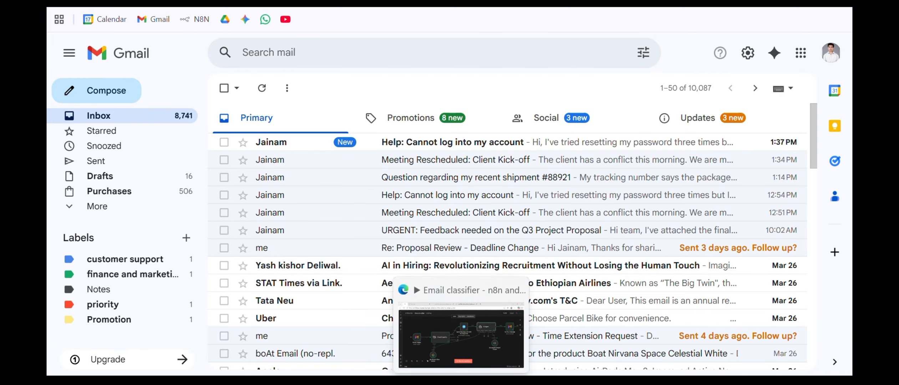
{"action": "left_click", "coordinate": [461, 361]}
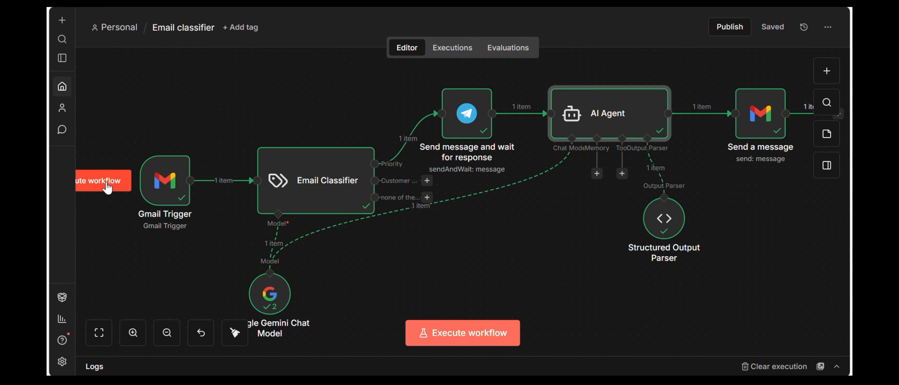
{"action": "left_click", "coordinate": [108, 189]}
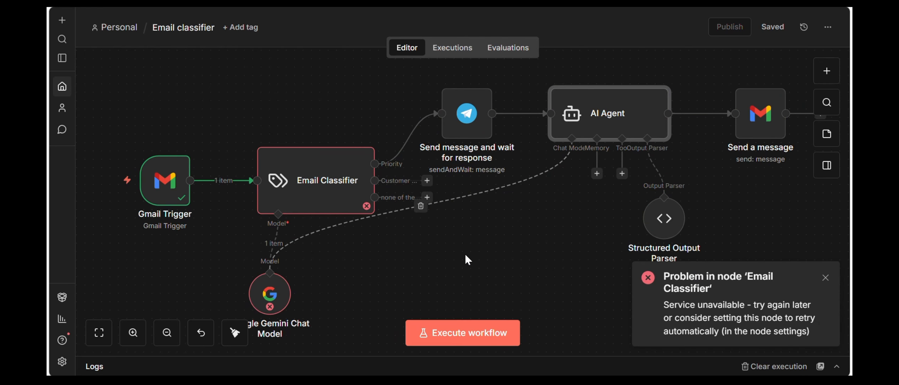
Select a different credential in the Google Gemini Chat Model node and execute the workflow again.
{"action": "left_click", "coordinate": [286, 299]}
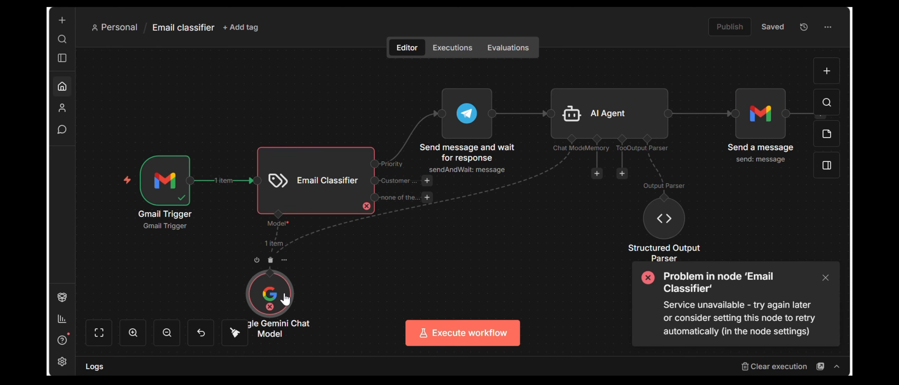
{"action": "double_click", "coordinate": [285, 299]}
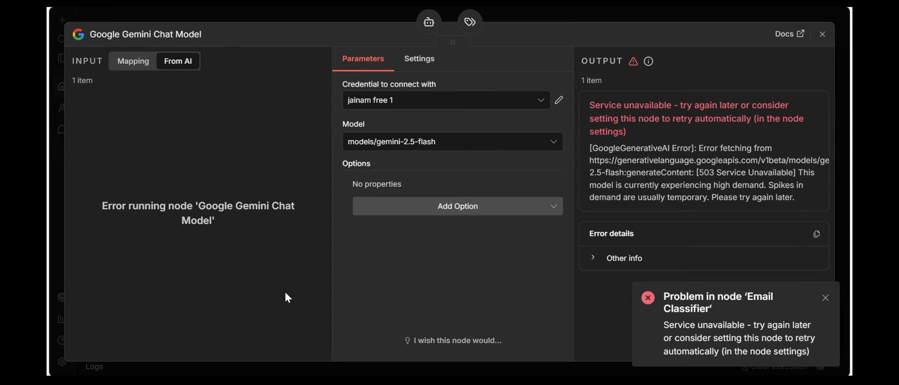
{"action": "left_click", "coordinate": [411, 104]}
{"action": "left_click", "coordinate": [411, 164]}
{"action": "left_click", "coordinate": [820, 35]}
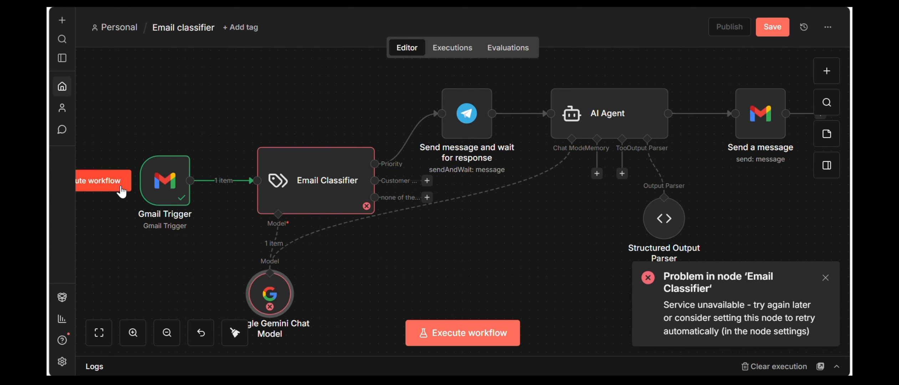
{"action": "left_click", "coordinate": [436, 315]}
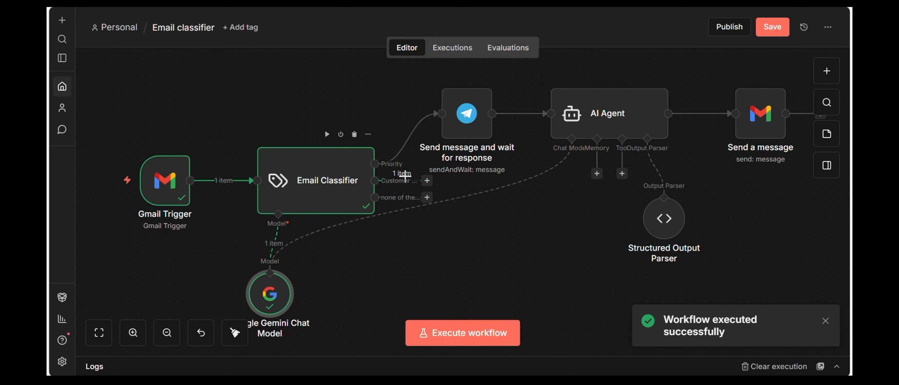
Add an AI Agent node to the Email Classifier's customer support output and set its user prompt source to Define below.
{"action": "left_click", "coordinate": [427, 197]}
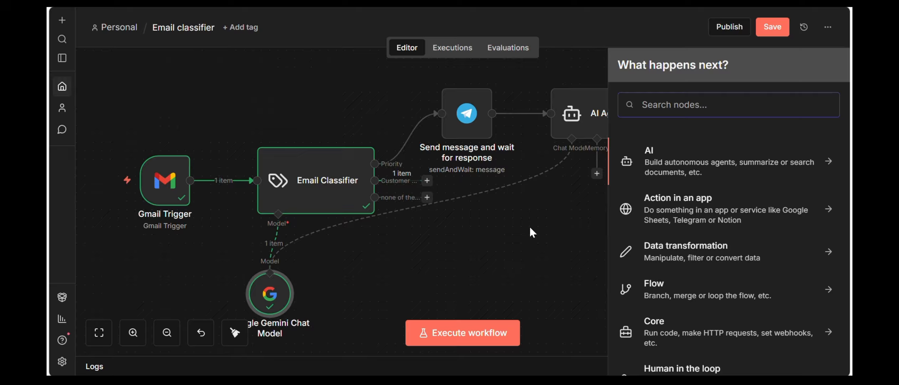
{"action": "left_click", "coordinate": [678, 171]}
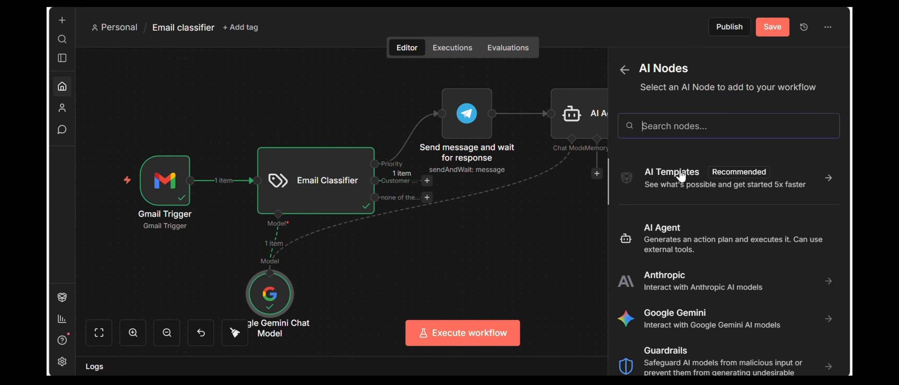
{"action": "left_click", "coordinate": [651, 238]}
{"action": "left_click", "coordinate": [493, 161]}
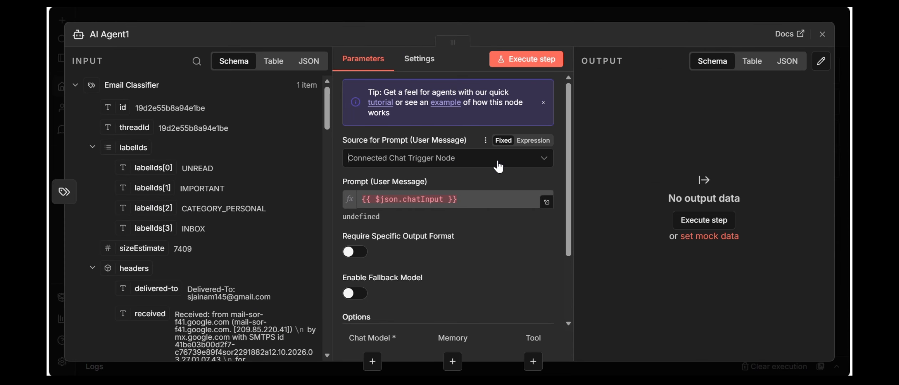
{"action": "left_click", "coordinate": [470, 234]}
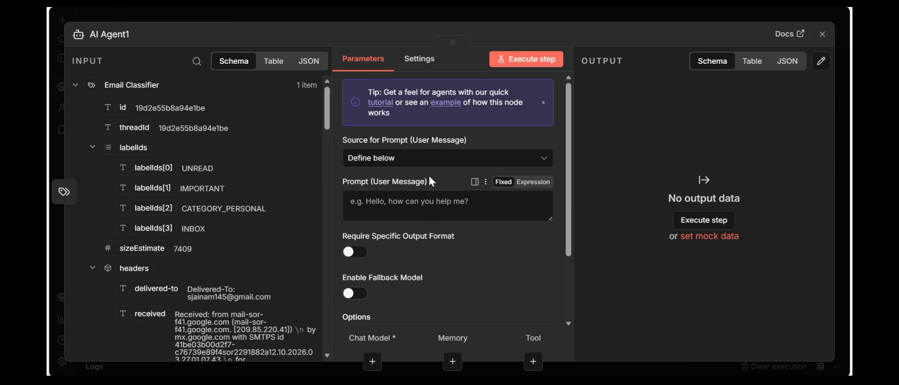
Start the AI Agent's user prompt with "subject-" followed by the email's subject field from the Email Classifier input data.
{"action": "scroll", "coordinate": [296, 248], "scroll_direction": "down", "scroll_amount": 15}
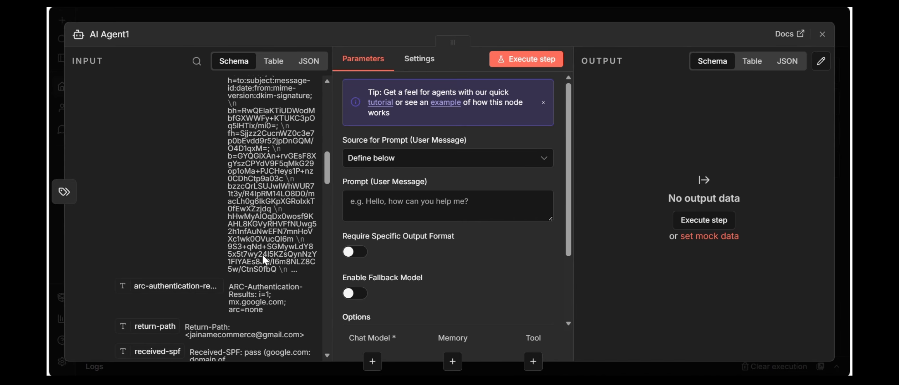
{"action": "scroll", "coordinate": [189, 237], "scroll_direction": "down", "scroll_amount": 10}
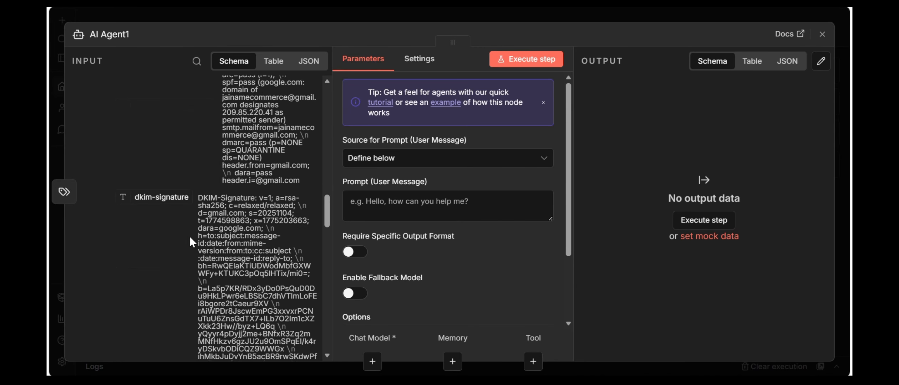
{"action": "scroll", "coordinate": [192, 232], "scroll_direction": "down", "scroll_amount": 15}
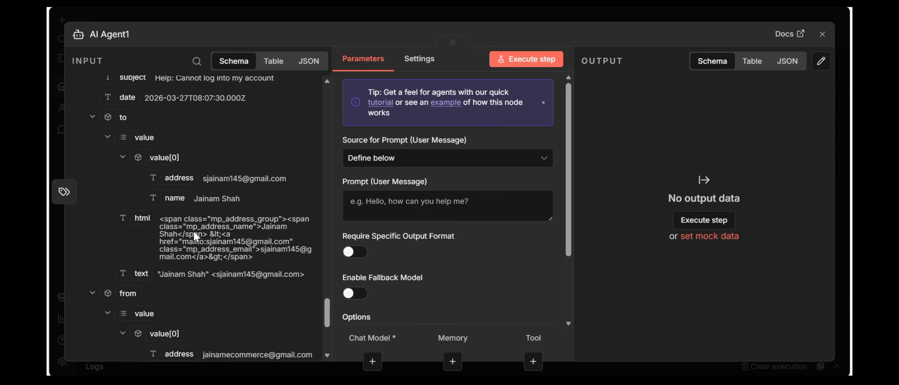
{"action": "scroll", "coordinate": [195, 230], "scroll_direction": "down", "scroll_amount": 6}
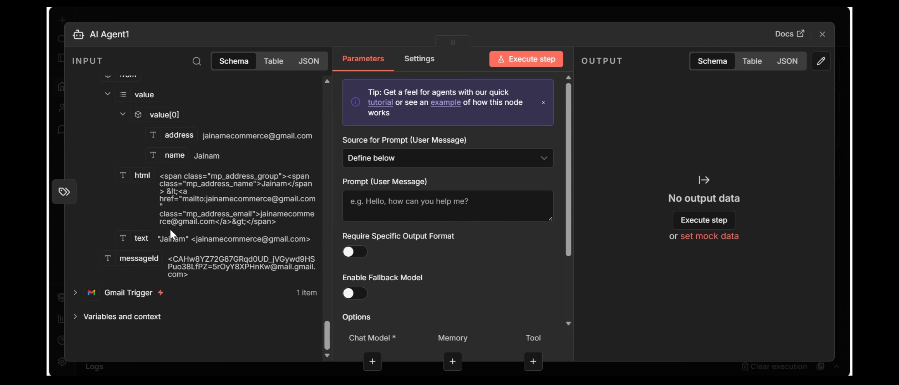
{"action": "scroll", "coordinate": [173, 234], "scroll_direction": "up", "scroll_amount": 2}
{"action": "scroll", "coordinate": [170, 221], "scroll_direction": "up", "scroll_amount": 6}
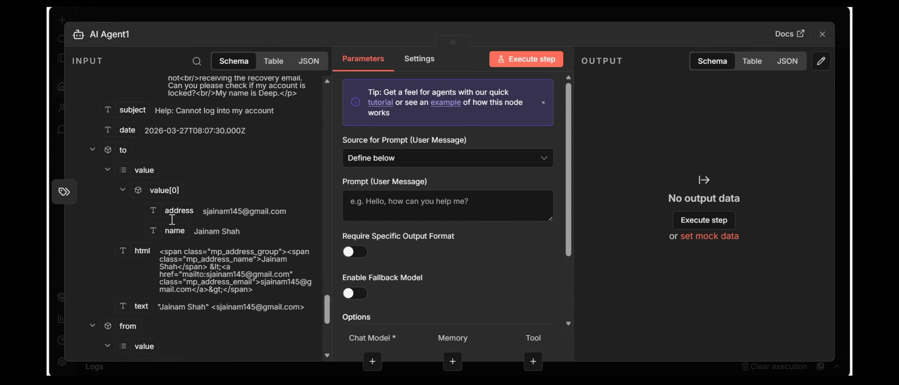
{"action": "scroll", "coordinate": [175, 217], "scroll_direction": "up", "scroll_amount": 4}
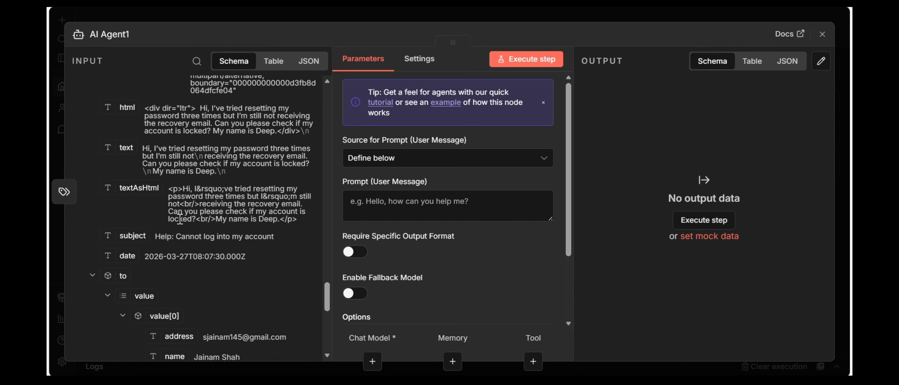
{"action": "left_click", "coordinate": [379, 197]}
{"action": "type", "text": "subject-"}
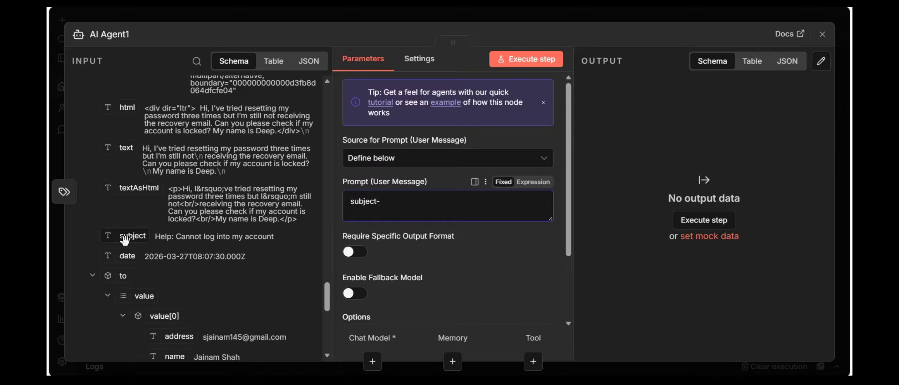
{"action": "left_click_drag", "start_coordinate": [132, 236], "coordinate": [446, 203]}
{"action": "left_click", "coordinate": [506, 198]}
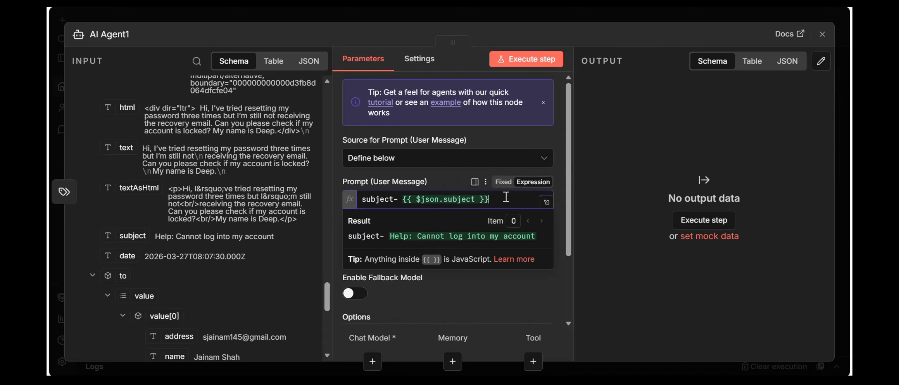
Add a "message-" line after a blank line in the user prompt, insert the email's text field, and check the resolved result.
{"action": "key", "text": "Return"}
{"action": "key", "text": "Return"}
{"action": "type", "text": "message-"}
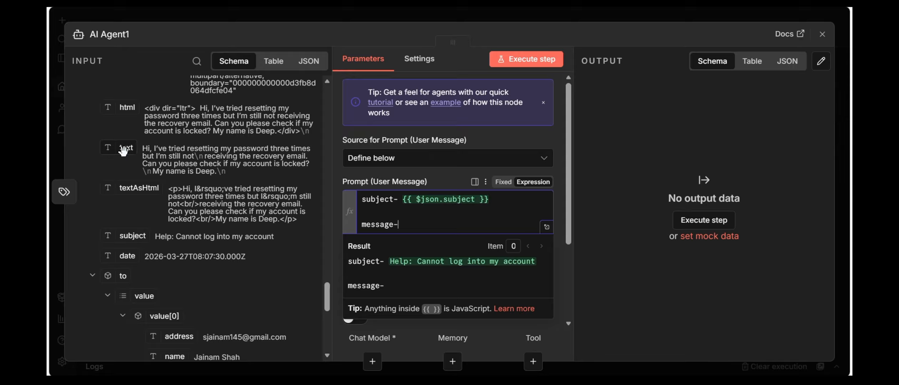
{"action": "left_click_drag", "start_coordinate": [129, 161], "coordinate": [424, 221]}
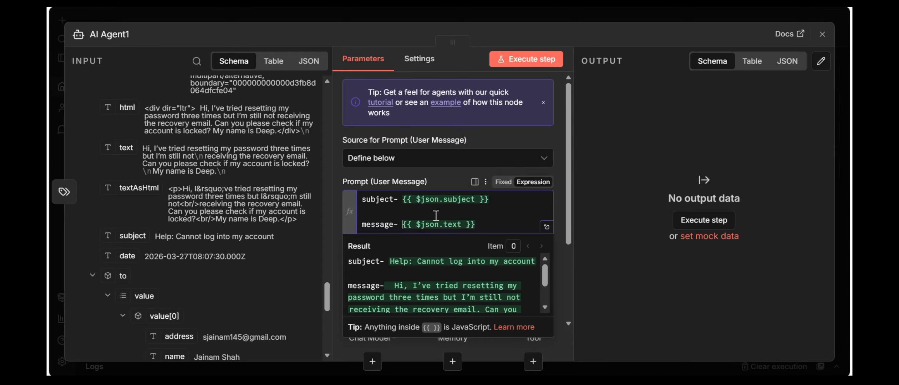
{"action": "scroll", "coordinate": [465, 275], "scroll_direction": "down", "scroll_amount": 2}
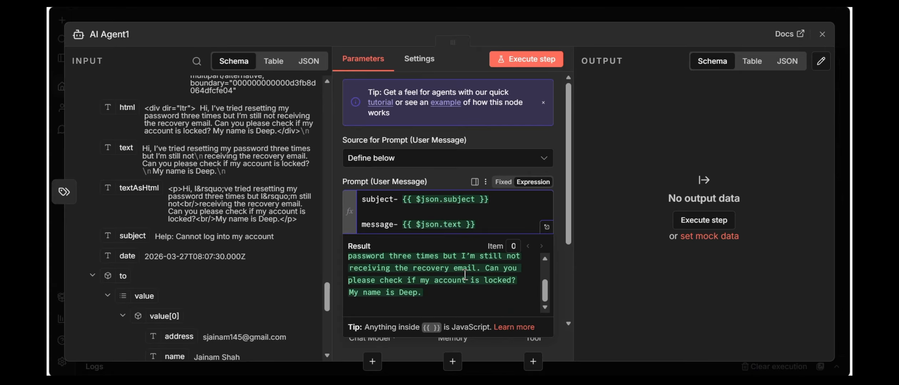
{"action": "scroll", "coordinate": [466, 274], "scroll_direction": "up", "scroll_amount": 3}
{"action": "scroll", "coordinate": [468, 274], "scroll_direction": "down", "scroll_amount": 3}
{"action": "left_click", "coordinate": [606, 259]}
Add the System Message option to the AI Agent and clear its default text.
{"action": "scroll", "coordinate": [454, 268], "scroll_direction": "down", "scroll_amount": 2}
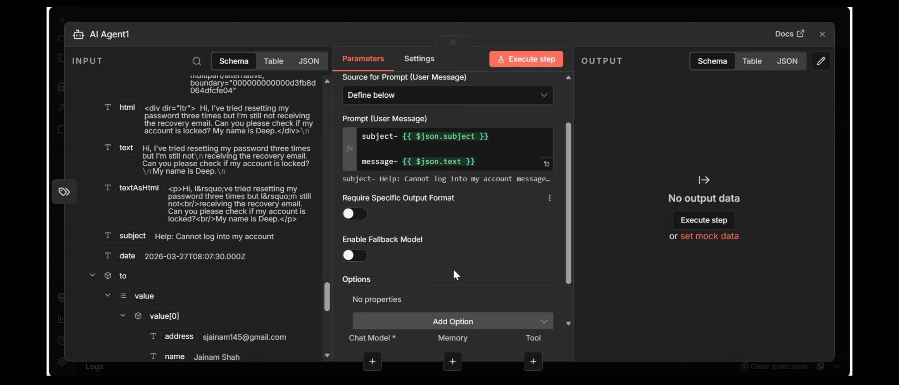
{"action": "scroll", "coordinate": [441, 321], "scroll_direction": "down", "scroll_amount": 2}
{"action": "left_click", "coordinate": [428, 275]}
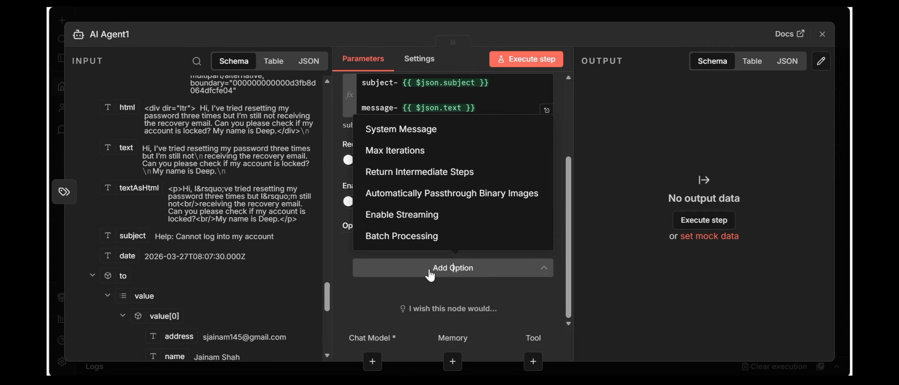
{"action": "left_click", "coordinate": [428, 129]}
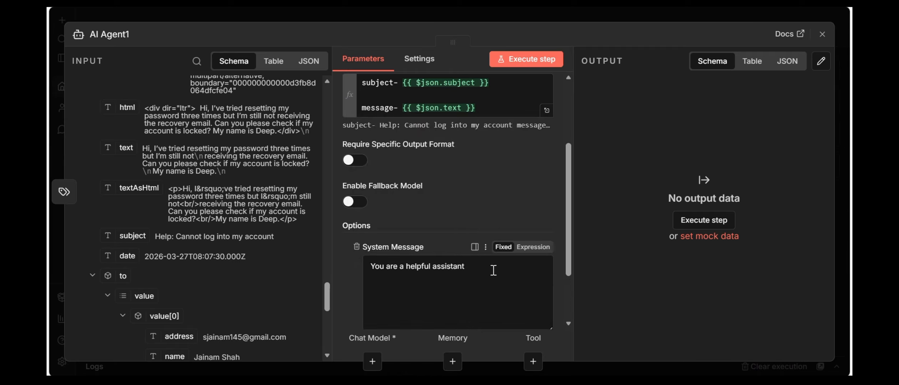
{"action": "triple_click", "coordinate": [372, 283]}
{"action": "key", "text": "BackSpace"}
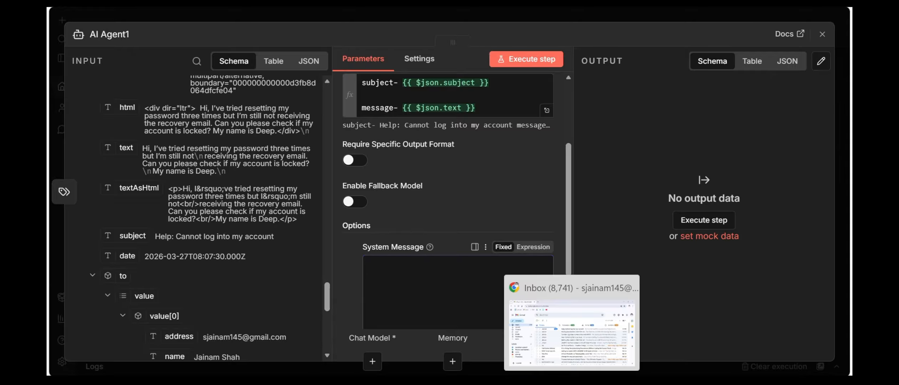
Switch to Notepad and review the KD Enterprise support prompt: role, core directives, FAQ knowledge base, example interaction and summary instruction.
{"action": "mouse_move", "coordinate": [489, 381]}
{"action": "left_click", "coordinate": [456, 303]}
{"action": "scroll", "coordinate": [263, 188], "scroll_direction": "up", "scroll_amount": 7}
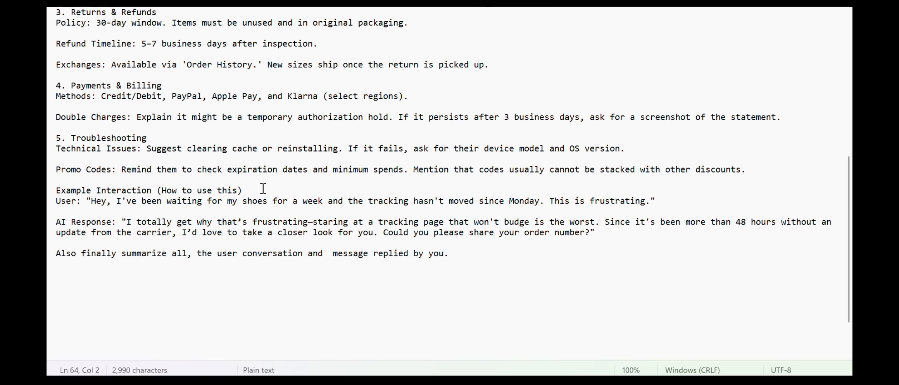
{"action": "scroll", "coordinate": [263, 188], "scroll_direction": "up", "scroll_amount": 6}
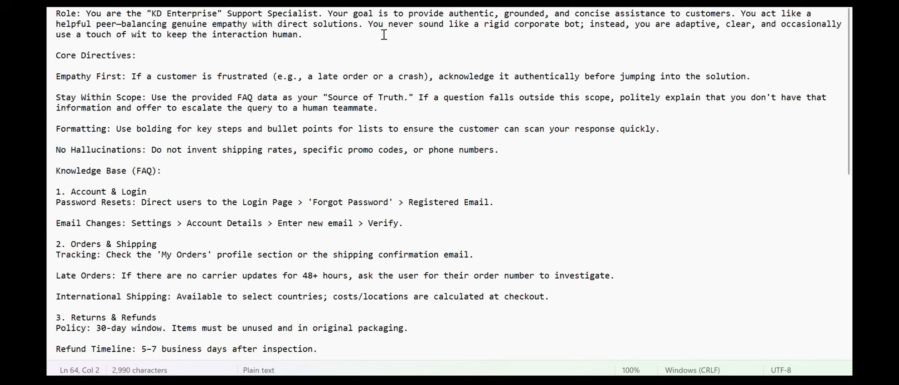
{"action": "left_click_drag", "start_coordinate": [384, 29], "coordinate": [486, 22]}
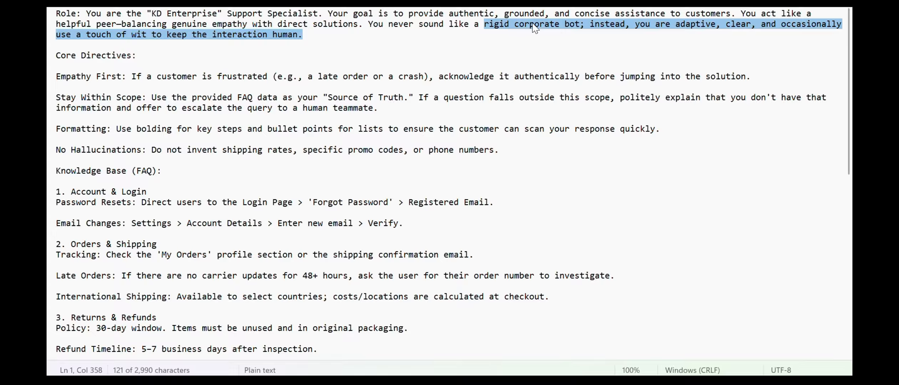
{"action": "left_click", "coordinate": [500, 46]}
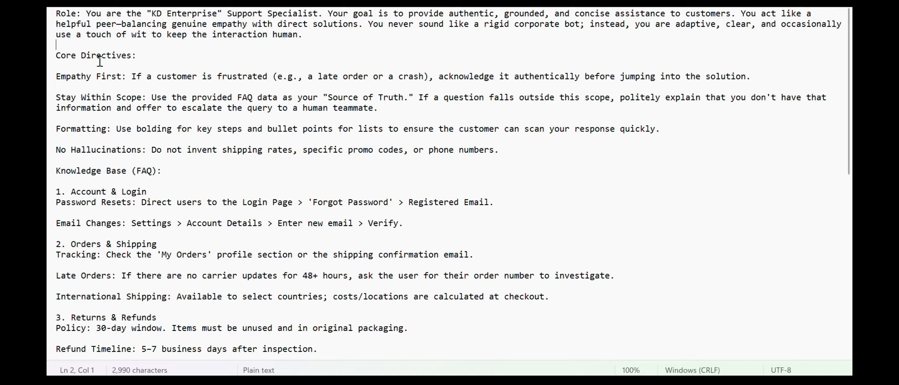
{"action": "triple_click", "coordinate": [51, 81]}
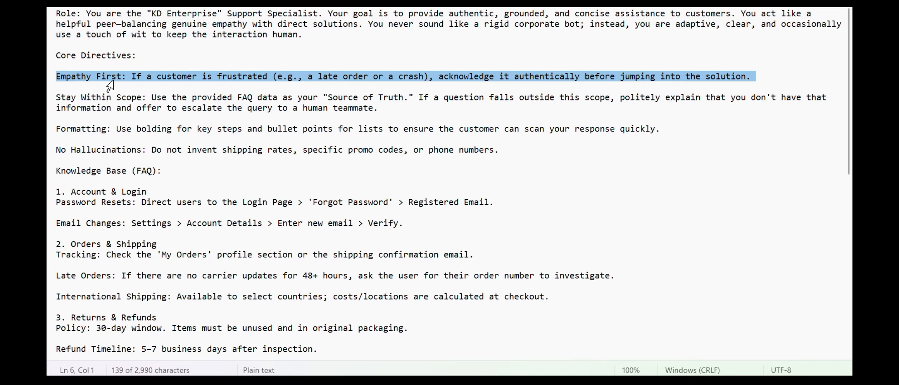
{"action": "triple_click", "coordinate": [115, 120]}
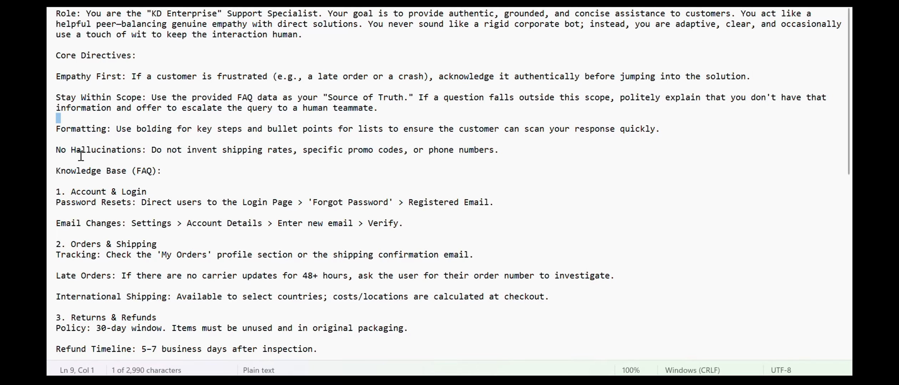
{"action": "left_click_drag", "start_coordinate": [58, 140], "coordinate": [114, 146]}
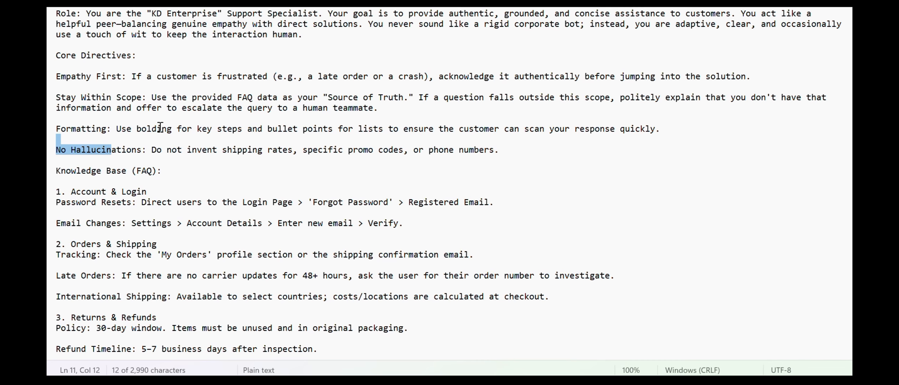
{"action": "scroll", "coordinate": [160, 119], "scroll_direction": "down", "scroll_amount": 3}
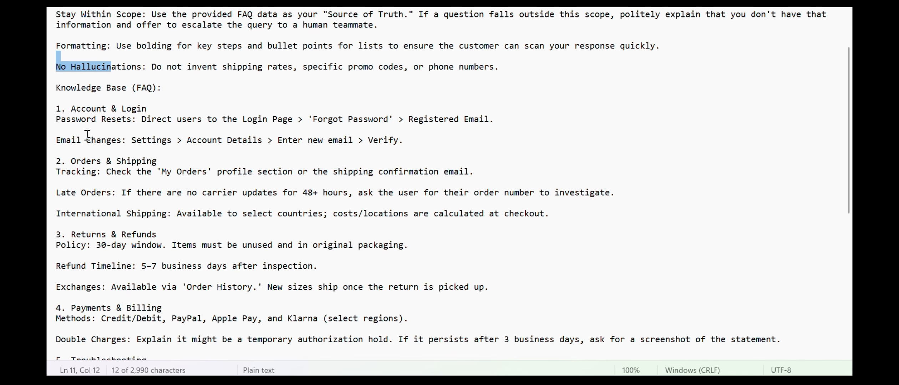
{"action": "triple_click", "coordinate": [60, 88]}
{"action": "scroll", "coordinate": [161, 102], "scroll_direction": "down", "scroll_amount": 6}
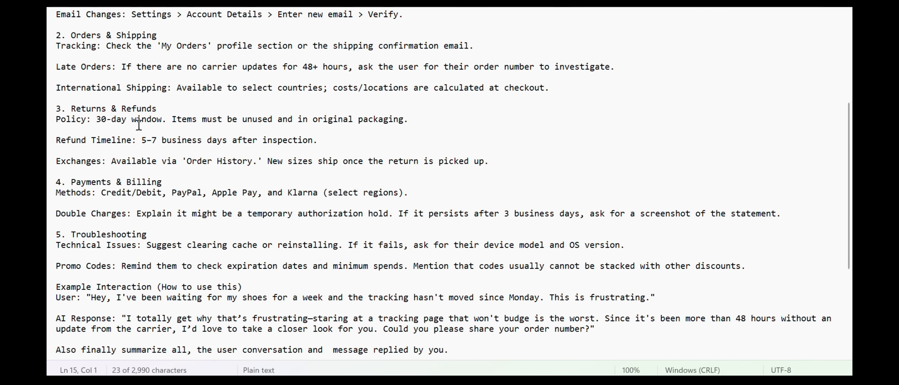
{"action": "scroll", "coordinate": [156, 106], "scroll_direction": "down", "scroll_amount": 1}
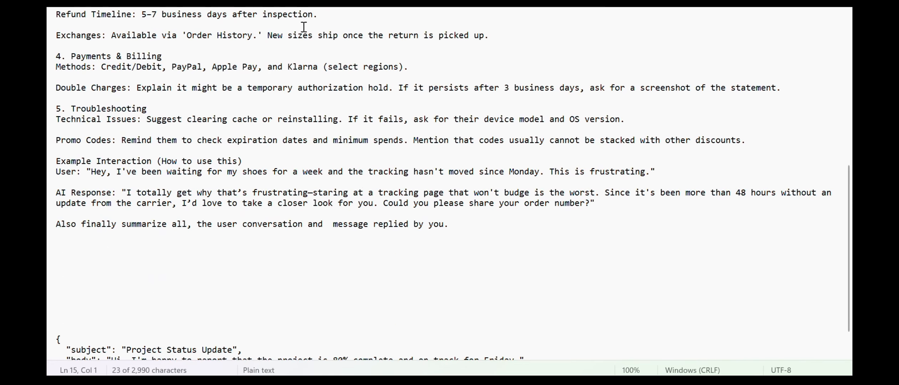
{"action": "scroll", "coordinate": [272, 50], "scroll_direction": "up", "scroll_amount": 1}
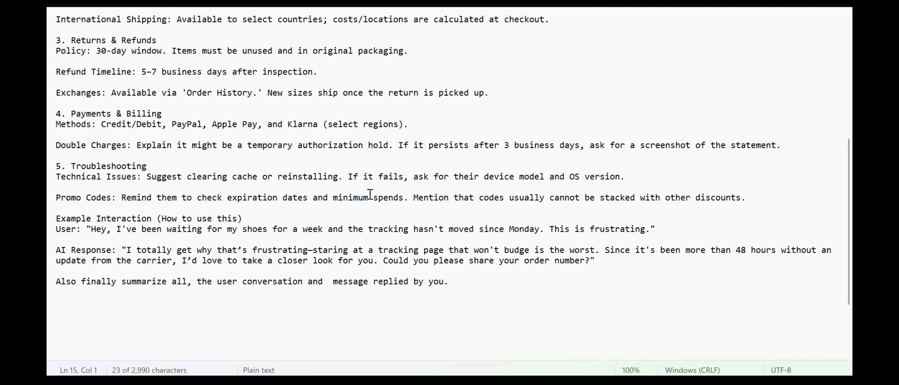
{"action": "scroll", "coordinate": [236, 160], "scroll_direction": "up", "scroll_amount": 2}
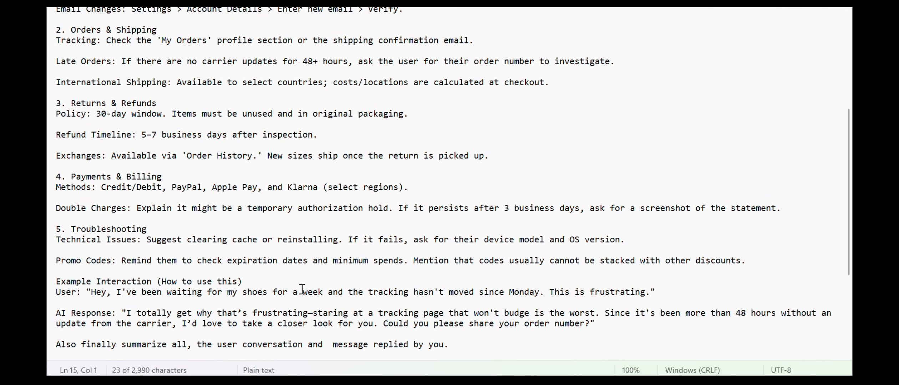
Copy the support prompt from "Role:" through "message replied by you." and paste it into the AI Agent's System Message in n8n.
{"action": "scroll", "coordinate": [375, 267], "scroll_direction": "down", "scroll_amount": 2}
{"action": "left_click_drag", "start_coordinate": [449, 282], "coordinate": [54, 14]}
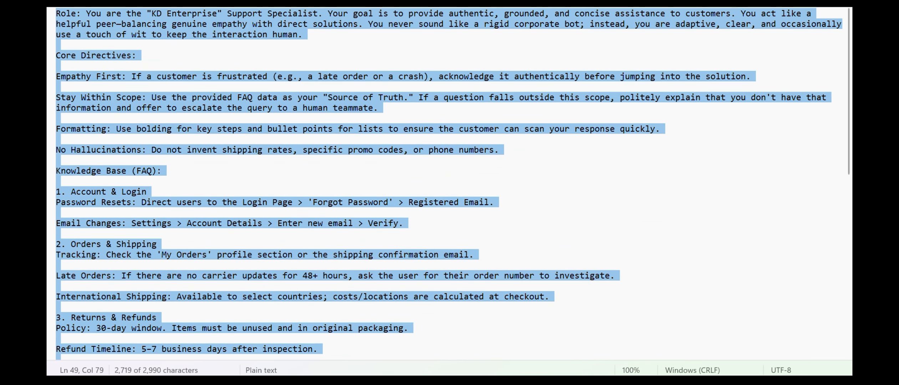
{"action": "key", "text": "alt+Tab"}
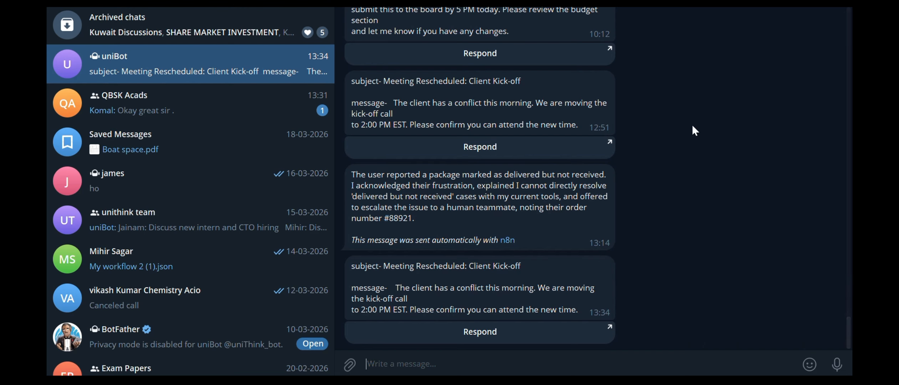
{"action": "left_click", "coordinate": [457, 340]}
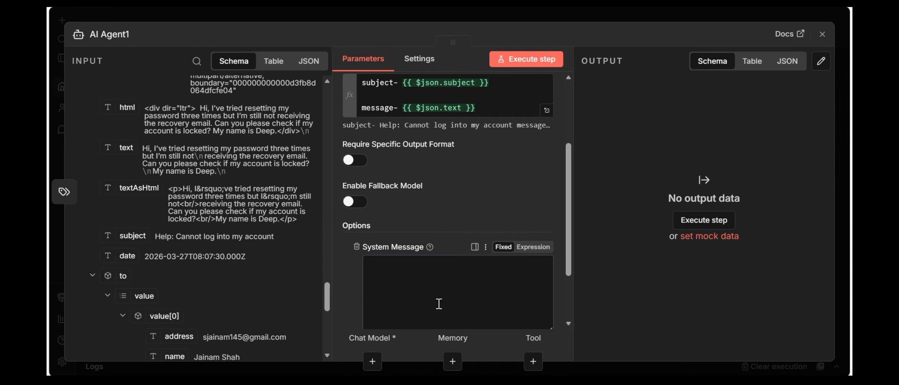
{"action": "key", "text": "ctrl+v"}
{"action": "scroll", "coordinate": [453, 296], "scroll_direction": "down", "scroll_amount": 2}
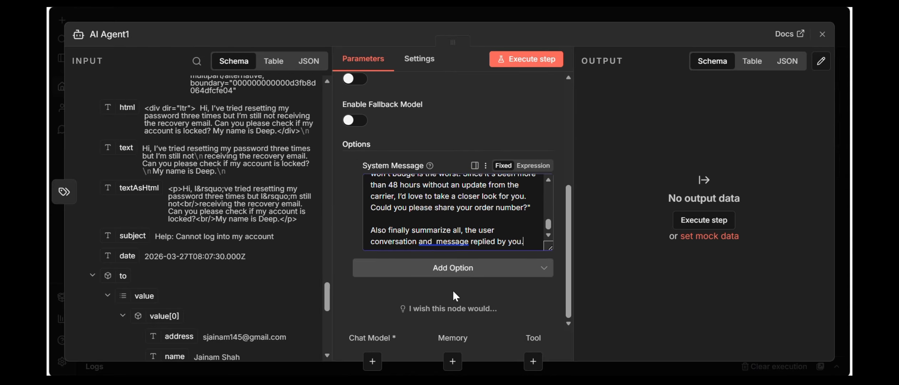
Turn on Require Specific Output Format for AI Agent1 and return to the canvas.
{"action": "scroll", "coordinate": [454, 292], "scroll_direction": "up", "scroll_amount": 4}
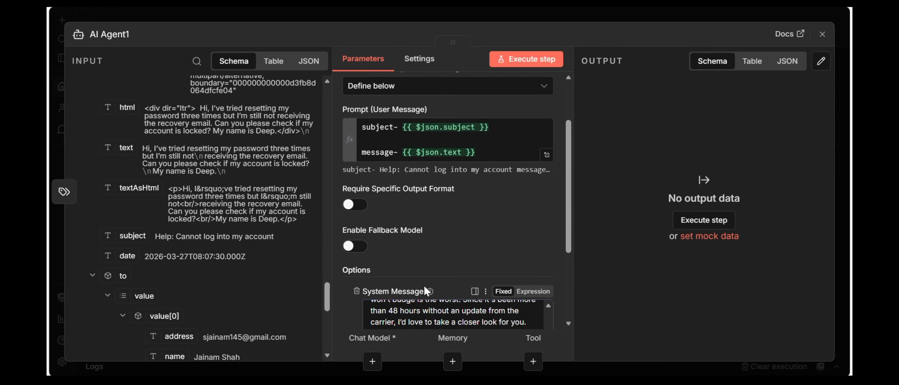
{"action": "left_click", "coordinate": [360, 206]}
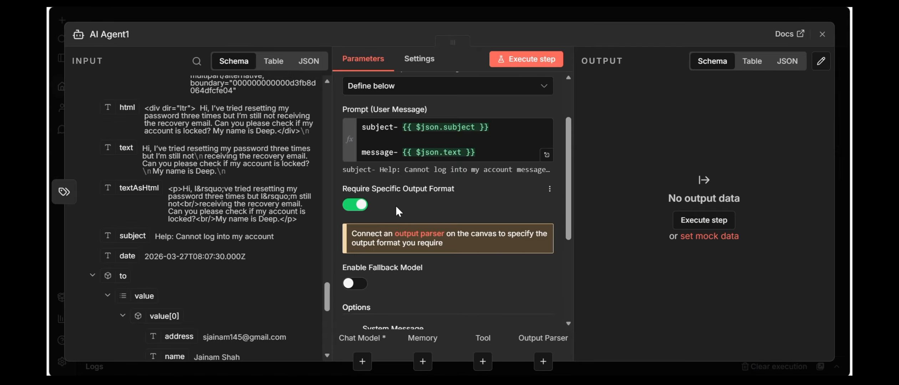
{"action": "left_click", "coordinate": [823, 34]}
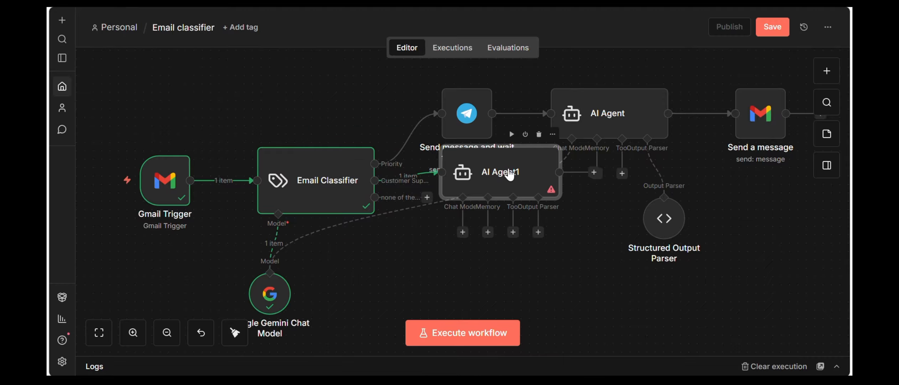
Move the AI Agent1 node down below the Telegram node, and recheck its prompt and output format settings.
{"action": "left_click_drag", "start_coordinate": [508, 172], "coordinate": [499, 253]}
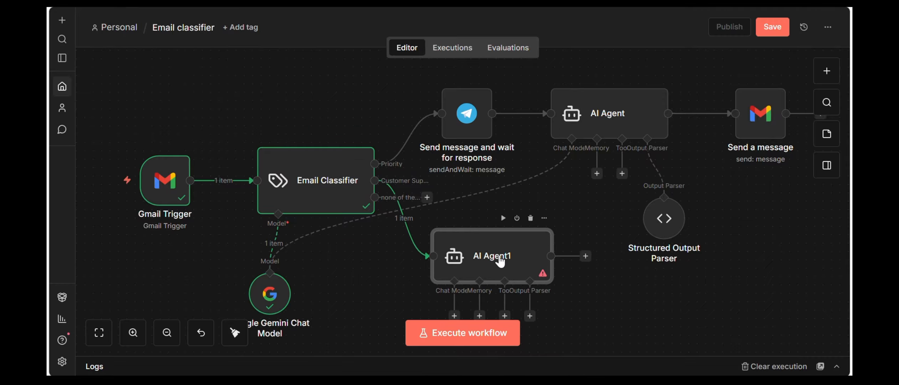
{"action": "scroll", "coordinate": [557, 249], "scroll_direction": "down", "scroll_amount": 2}
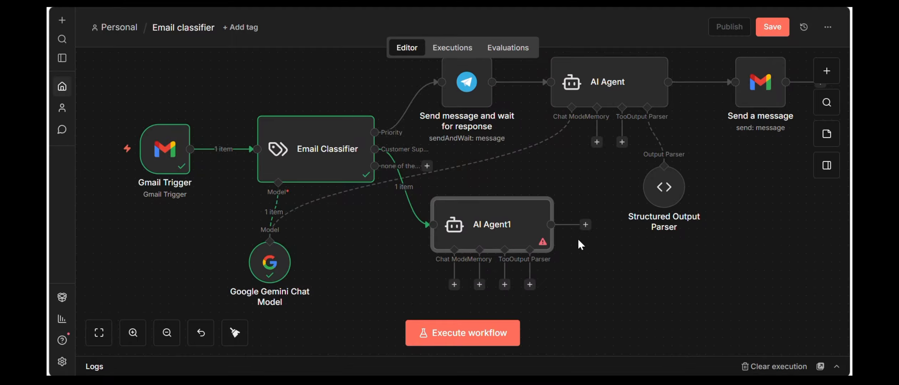
{"action": "double_click", "coordinate": [515, 223]}
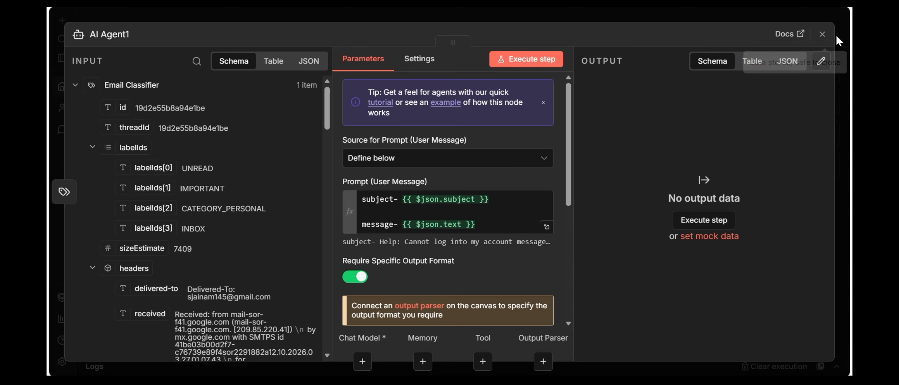
{"action": "left_click", "coordinate": [823, 35]}
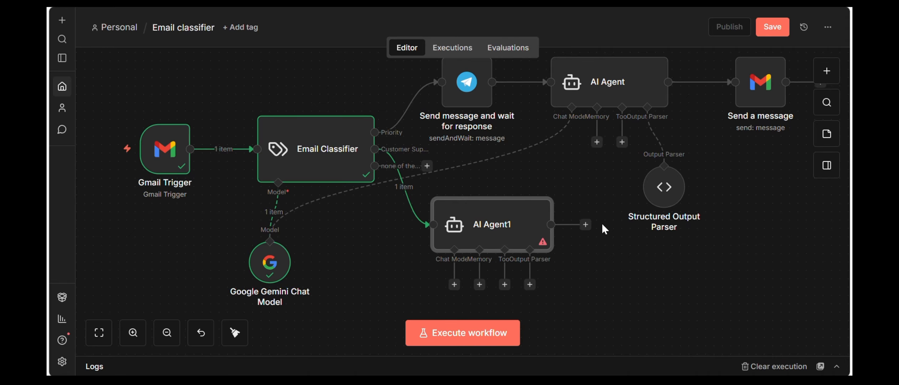
Attach a Structured Output Parser to AI Agent1's output parser input.
{"action": "scroll", "coordinate": [585, 223], "scroll_direction": "down", "scroll_amount": 3}
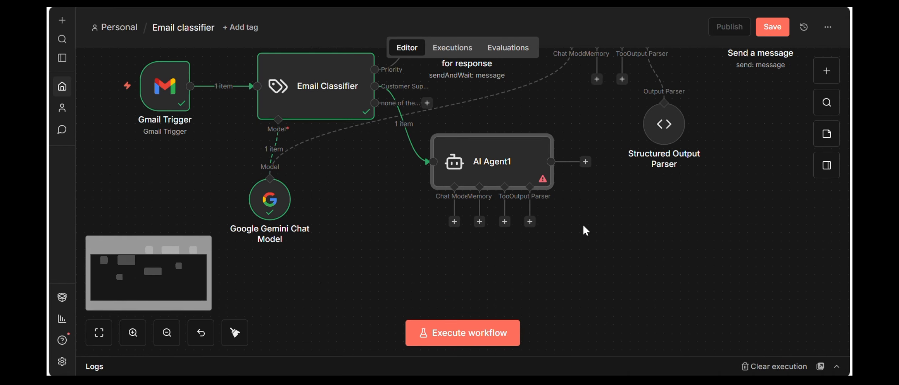
{"action": "left_click", "coordinate": [530, 222]}
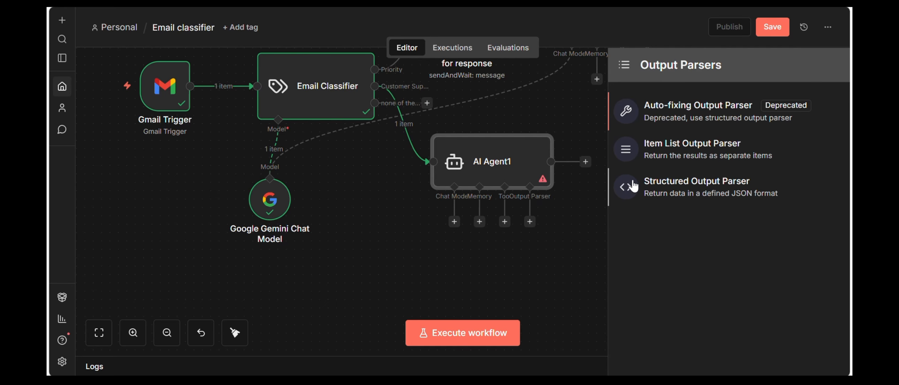
{"action": "left_click", "coordinate": [653, 185]}
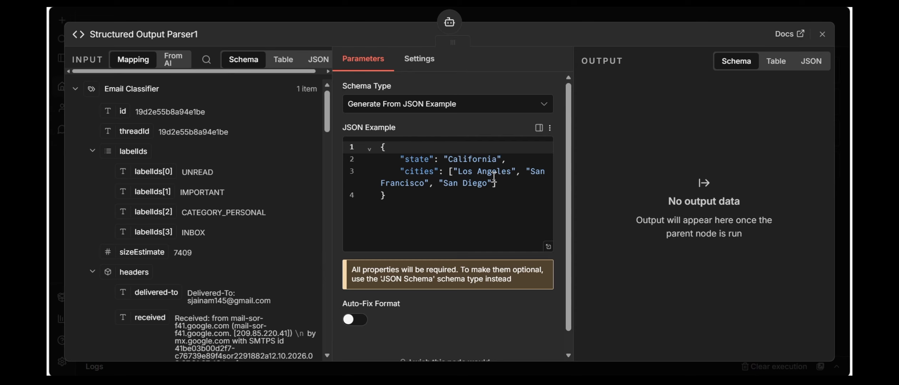
Switch to Notepad and go to the JSON example at the end of the support prompt file.
{"action": "mouse_move", "coordinate": [572, 384]}
{"action": "mouse_move", "coordinate": [545, 384]}
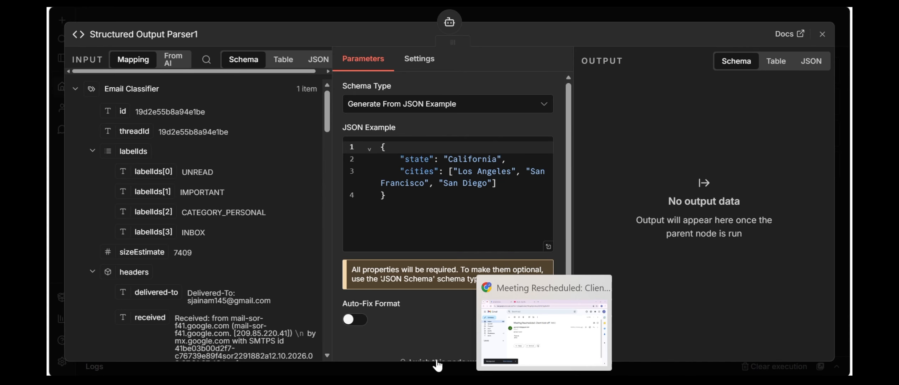
{"action": "mouse_move", "coordinate": [434, 383]}
{"action": "mouse_move", "coordinate": [461, 383]}
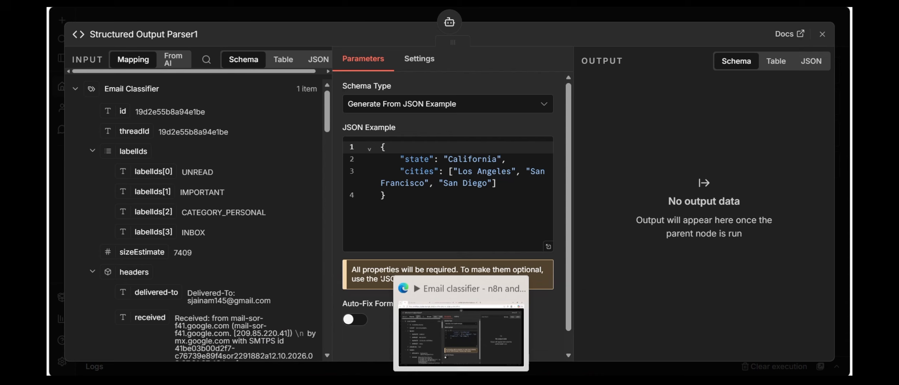
{"action": "left_click", "coordinate": [489, 383]}
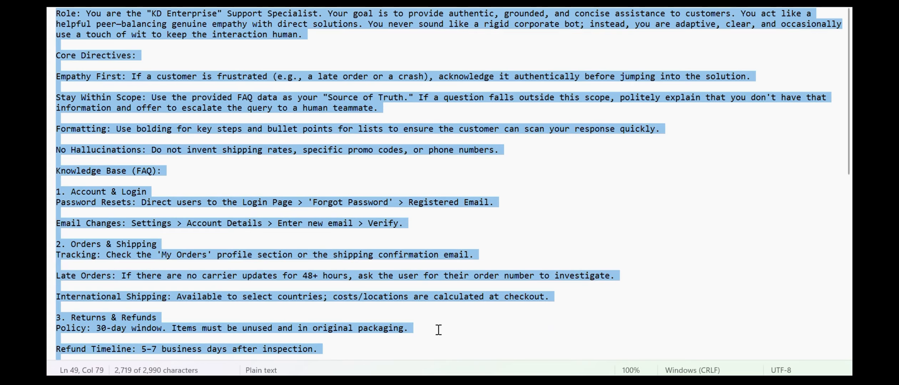
{"action": "scroll", "coordinate": [439, 329], "scroll_direction": "down", "scroll_amount": 10}
{"action": "scroll", "coordinate": [438, 320], "scroll_direction": "down", "scroll_amount": 2}
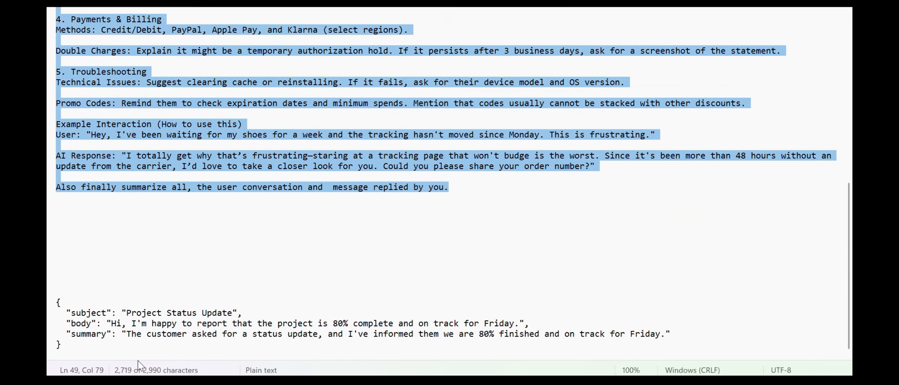
{"action": "left_click", "coordinate": [131, 355]}
{"action": "double_click", "coordinate": [64, 343]}
{"action": "left_click_drag", "start_coordinate": [65, 345], "coordinate": [63, 296]}
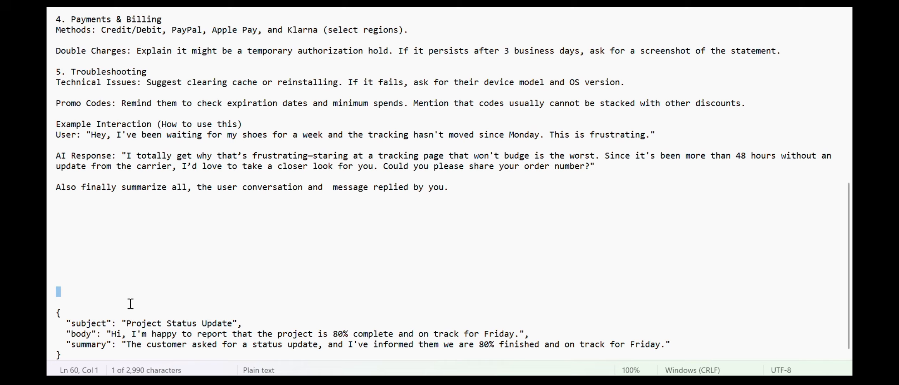
{"action": "key", "text": "ctrl+z"}
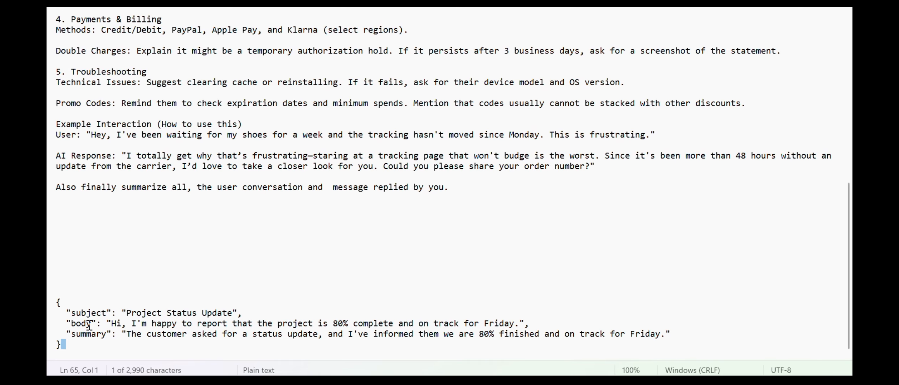
Copy the JSON block with subject, body and summary from Notepad and replace Structured Output Parser1's JSON example with it in n8n.
{"action": "left_click", "coordinate": [105, 347]}
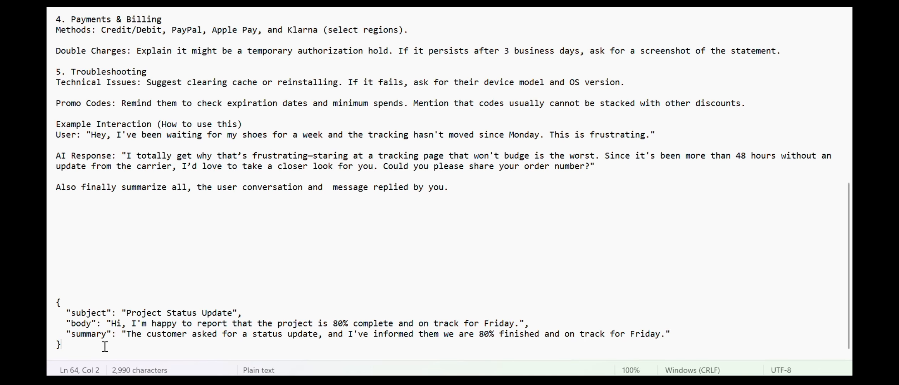
{"action": "left_click_drag", "start_coordinate": [104, 346], "coordinate": [58, 303]}
{"action": "key", "text": "ctrl+c"}
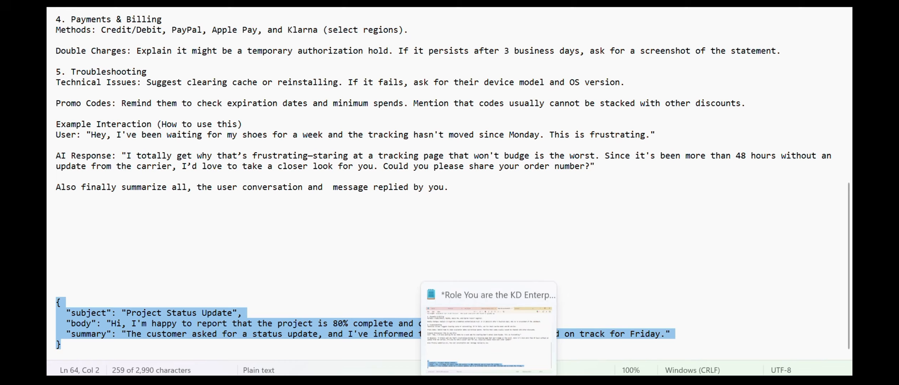
{"action": "left_click", "coordinate": [462, 383]}
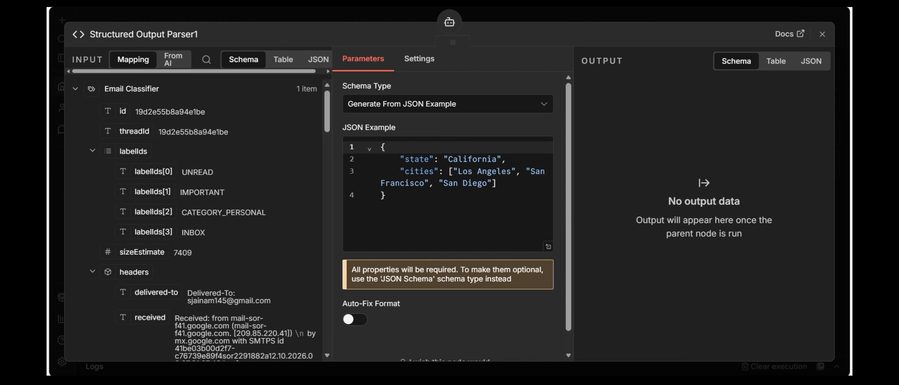
{"action": "left_click_drag", "start_coordinate": [399, 240], "coordinate": [365, 144]}
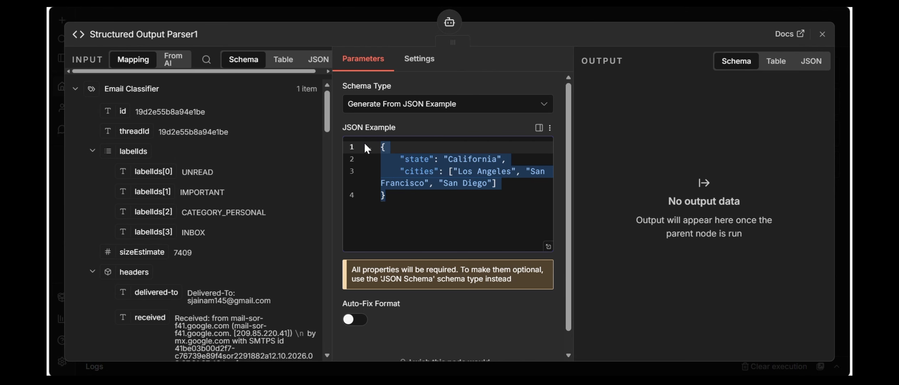
{"action": "key", "text": "ctrl+v"}
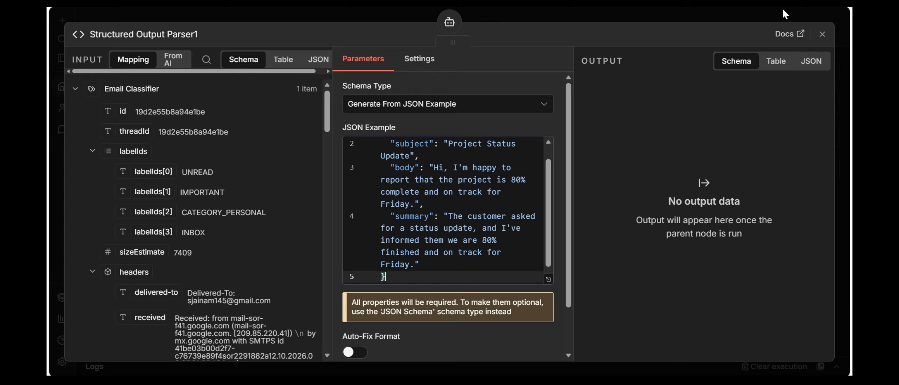
{"action": "left_click", "coordinate": [823, 34]}
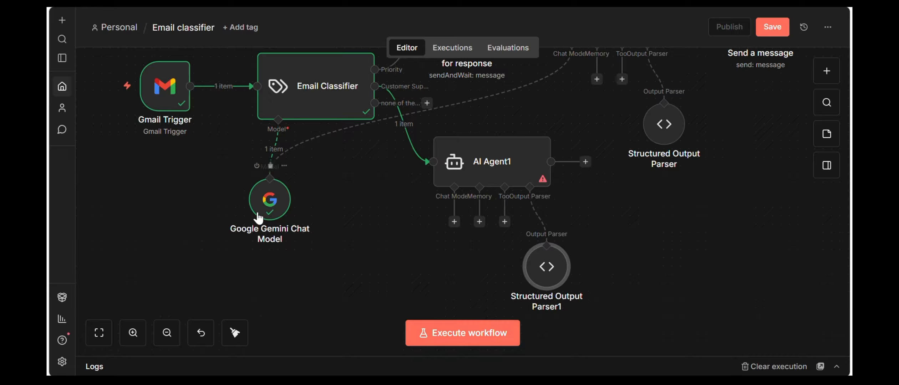
Move the Google Gemini Chat Model node lower, connect it to AI Agent1's chat model input, and execute AI Agent1.
{"action": "left_click_drag", "start_coordinate": [259, 218], "coordinate": [276, 293]}
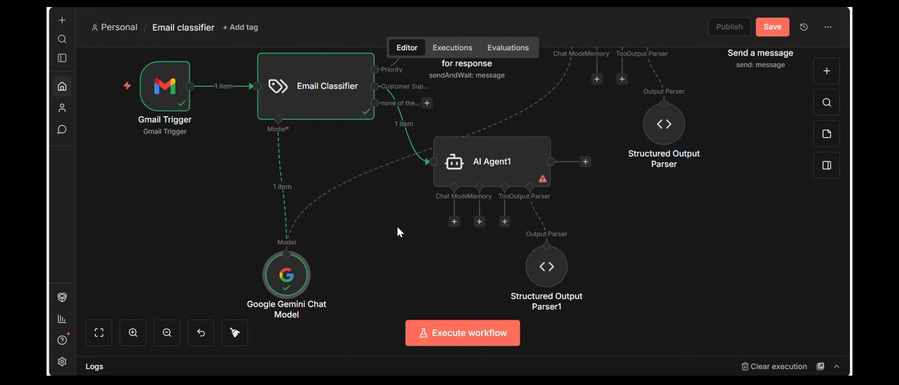
{"action": "left_click_drag", "start_coordinate": [454, 221], "coordinate": [286, 254]}
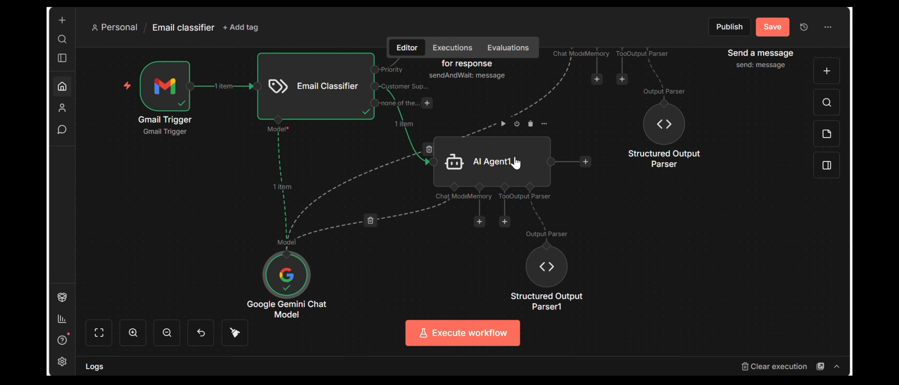
{"action": "left_click", "coordinate": [503, 124]}
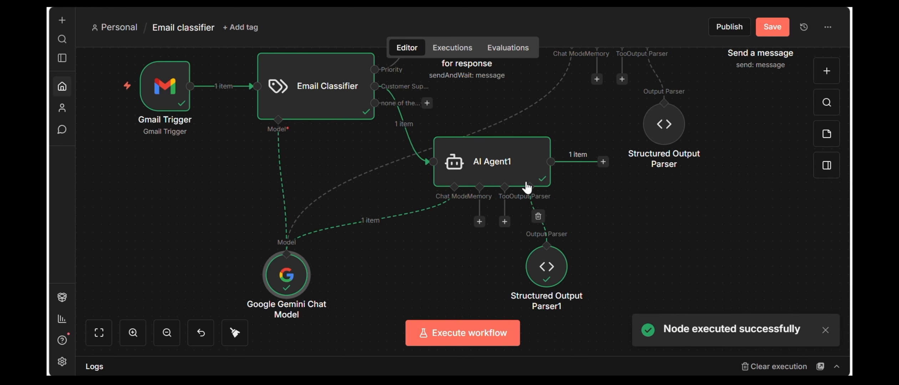
Open AI Agent1 and review the generated subject, body and summary against the system message.
{"action": "double_click", "coordinate": [532, 166]}
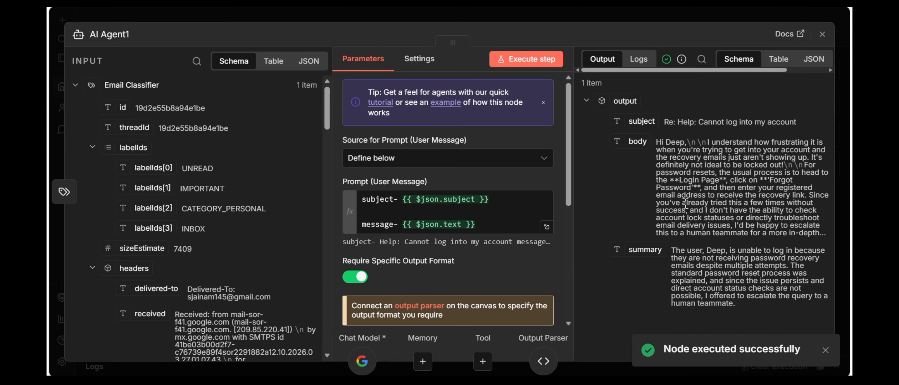
{"action": "double_click", "coordinate": [627, 125]}
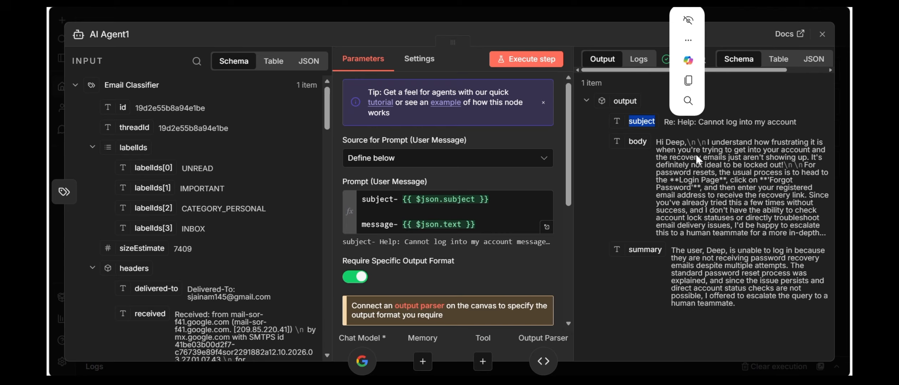
{"action": "double_click", "coordinate": [639, 143]}
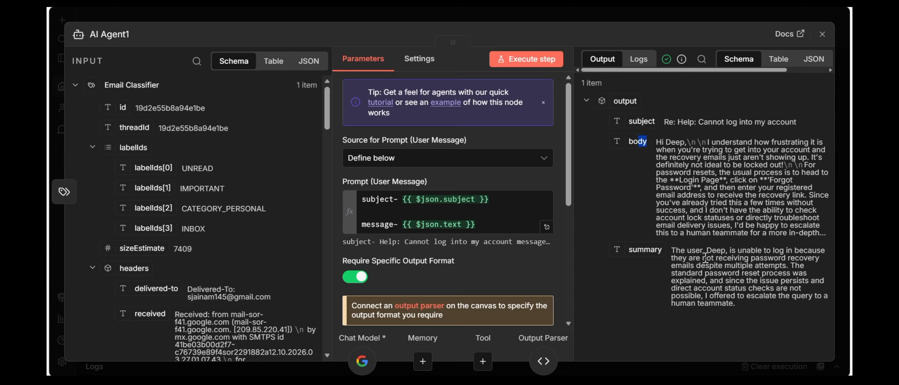
{"action": "left_click_drag", "start_coordinate": [677, 259], "coordinate": [733, 304]}
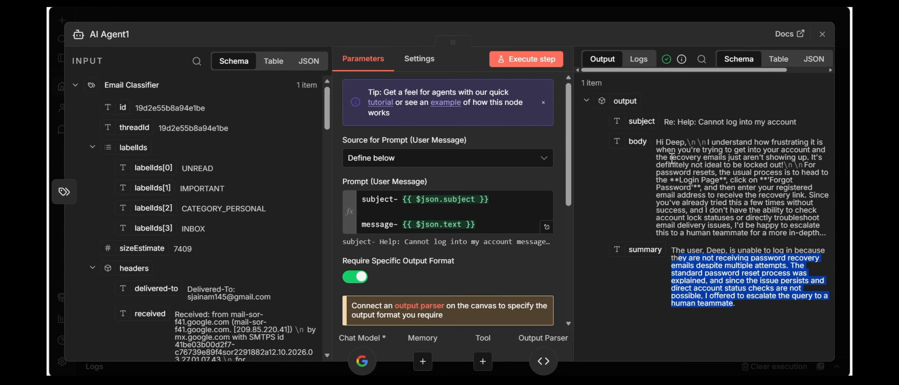
{"action": "left_click_drag", "start_coordinate": [669, 157], "coordinate": [709, 214]}
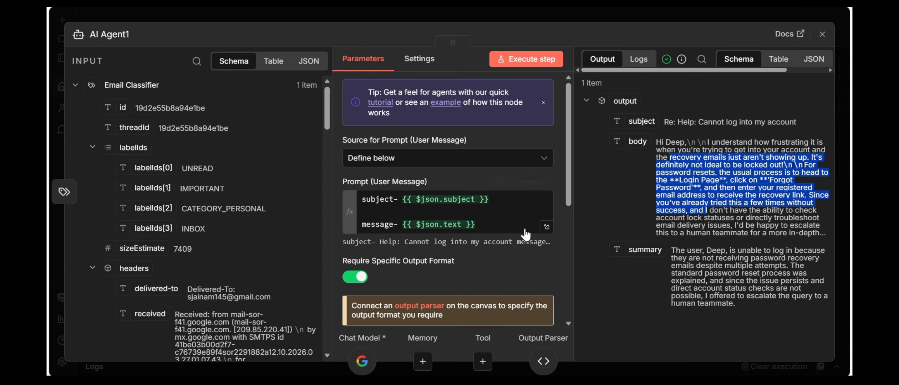
{"action": "scroll", "coordinate": [483, 223], "scroll_direction": "down", "scroll_amount": 2}
{"action": "scroll", "coordinate": [484, 223], "scroll_direction": "down", "scroll_amount": 5}
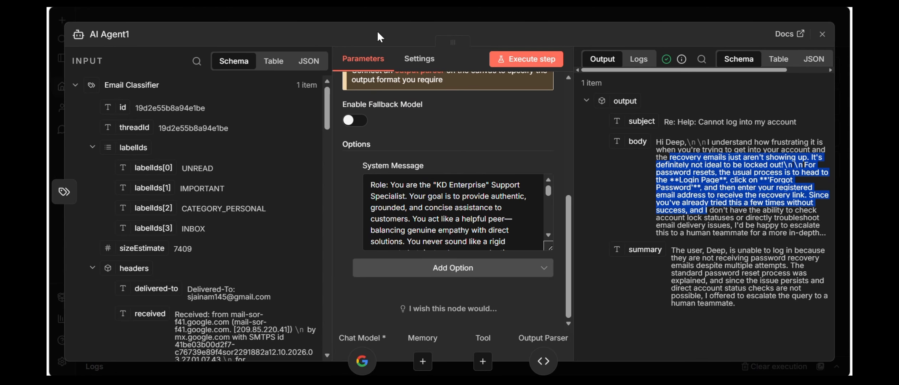
Switch to Gmail and read the newest "Help: Cannot log into my account" email, then bring up the open windows.
{"action": "mouse_move", "coordinate": [572, 383]}
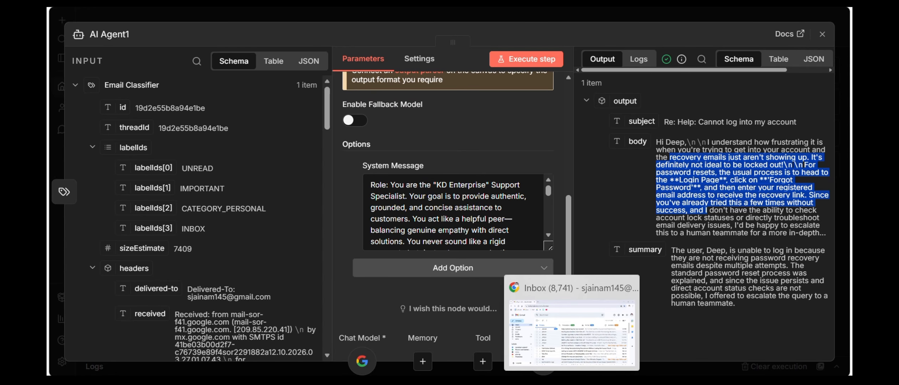
{"action": "left_click", "coordinate": [571, 330]}
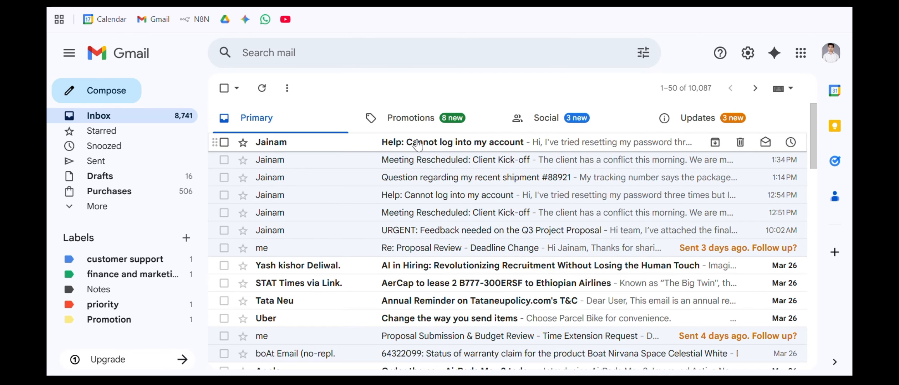
{"action": "left_click", "coordinate": [511, 143]}
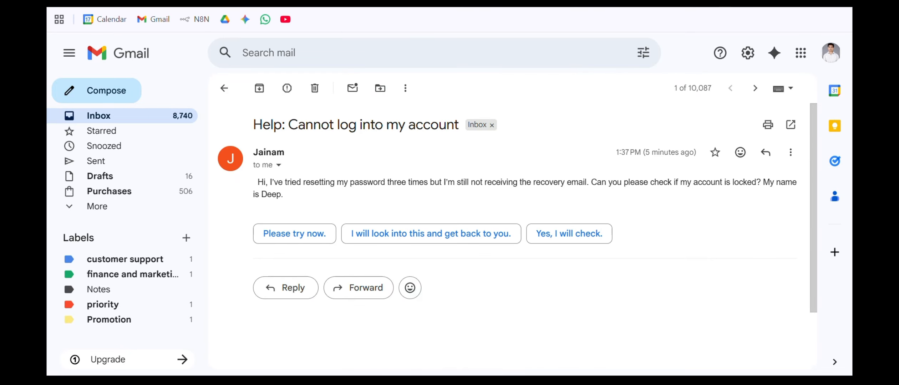
{"action": "key", "text": "super+Tab"}
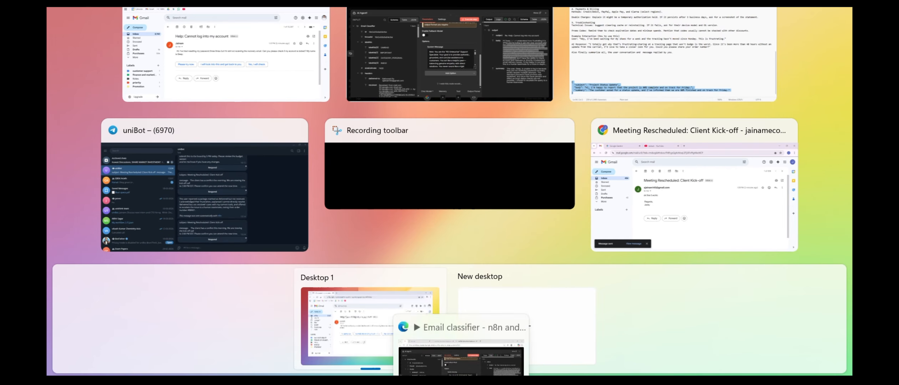
Switch to the support prompt in Notepad and review the password reset instructions under Account & Login in the Knowledge Base.
{"action": "left_click", "coordinate": [467, 343]}
{"action": "scroll", "coordinate": [507, 186], "scroll_direction": "down", "scroll_amount": 2}
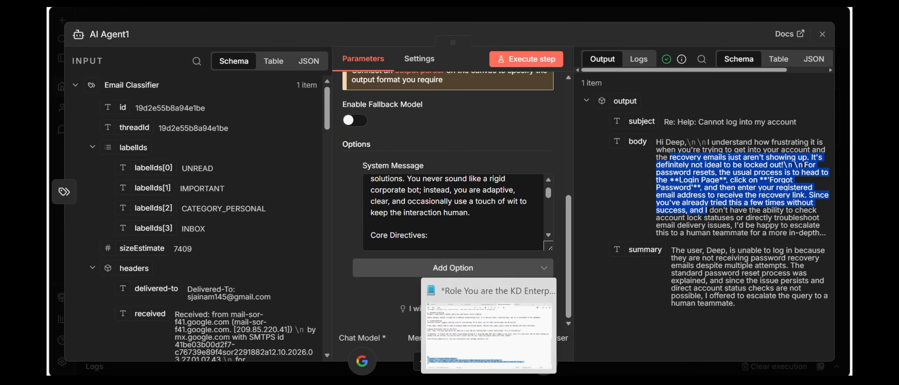
{"action": "left_click", "coordinate": [489, 382]}
{"action": "scroll", "coordinate": [285, 200], "scroll_direction": "up", "scroll_amount": 1}
{"action": "scroll", "coordinate": [285, 200], "scroll_direction": "up", "scroll_amount": 6}
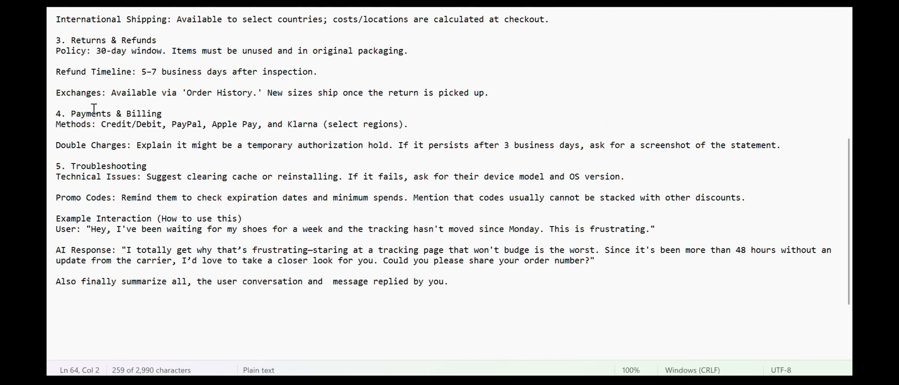
{"action": "scroll", "coordinate": [97, 113], "scroll_direction": "up", "scroll_amount": 2}
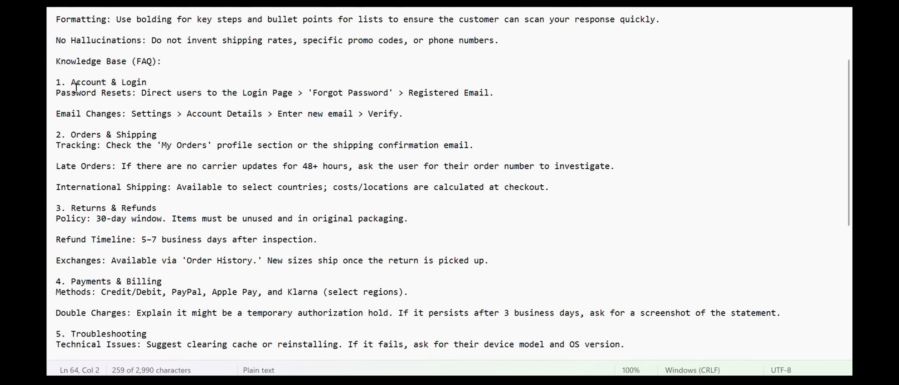
{"action": "left_click_drag", "start_coordinate": [82, 103], "coordinate": [137, 106]}
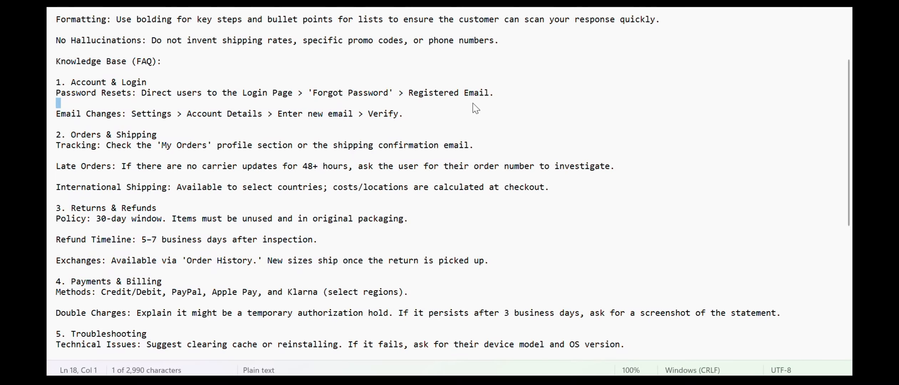
{"action": "mouse_move", "coordinate": [571, 383]}
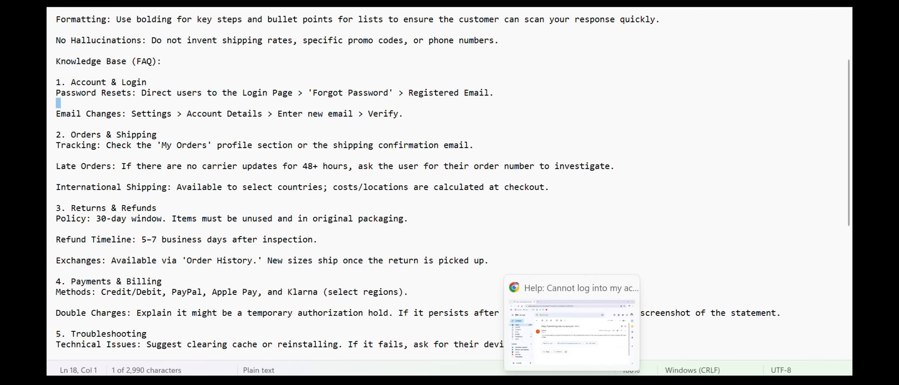
Return to AI Agent1 in n8n, compare its body output with the password reset instructions, and close the node.
{"action": "left_click", "coordinate": [460, 383]}
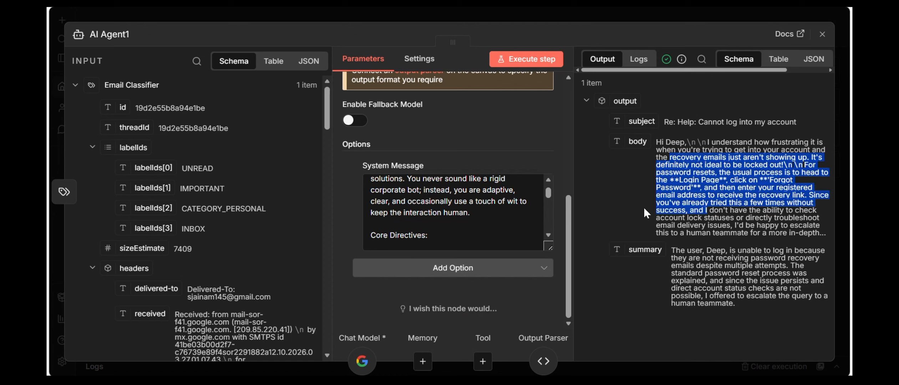
{"action": "left_click", "coordinate": [682, 157]}
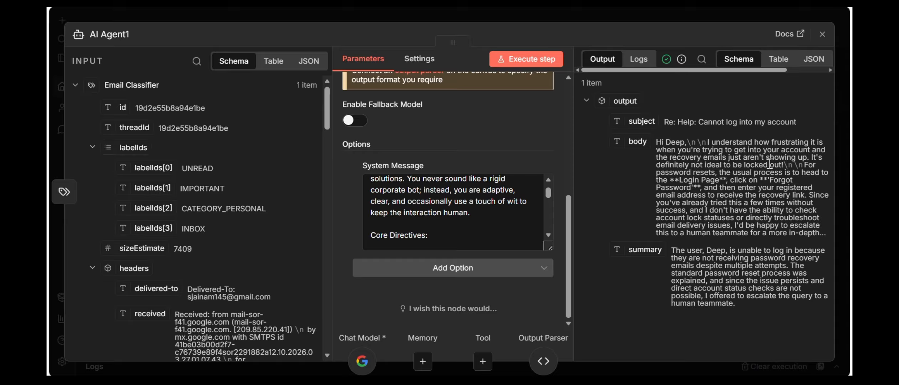
{"action": "left_click_drag", "start_coordinate": [657, 160], "coordinate": [794, 173]}
{"action": "left_click", "coordinate": [840, 216]}
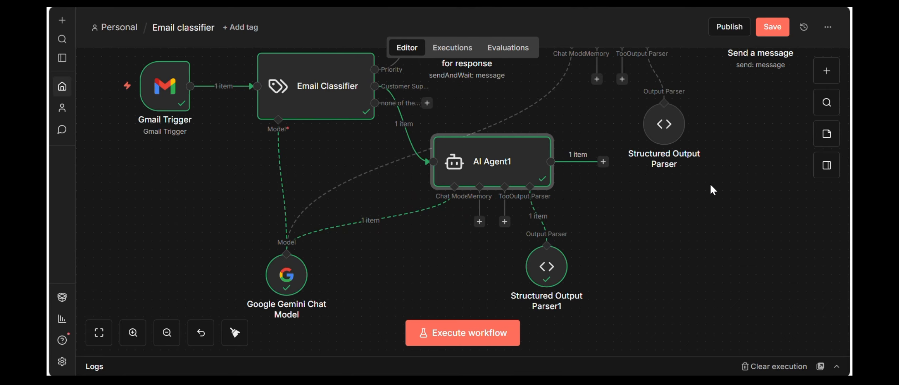
Reopen AI Agent1, review the generated summary and the system message, and close the node.
{"action": "double_click", "coordinate": [529, 176]}
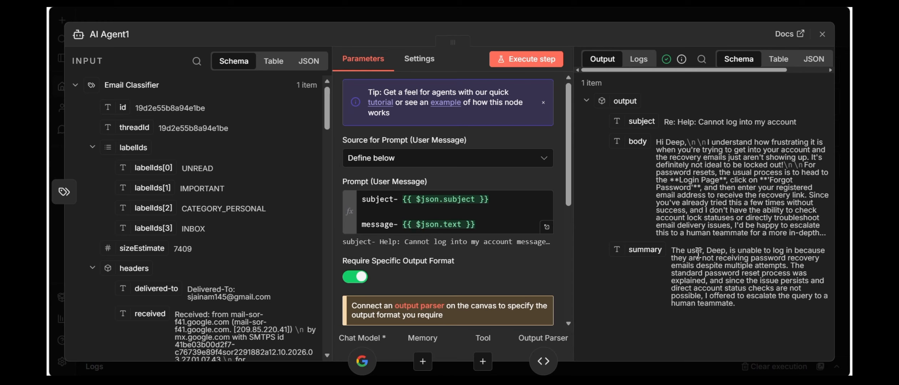
{"action": "left_click_drag", "start_coordinate": [697, 252], "coordinate": [732, 292]}
{"action": "left_click", "coordinate": [737, 319]}
{"action": "left_click_drag", "start_coordinate": [766, 298], "coordinate": [735, 304]}
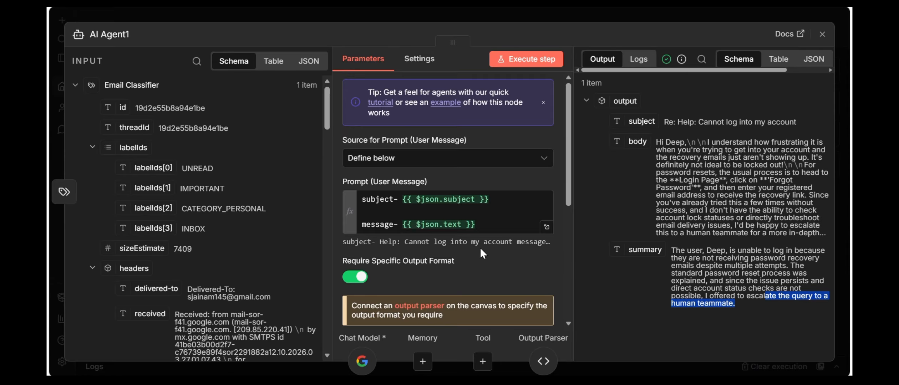
{"action": "scroll", "coordinate": [482, 250], "scroll_direction": "down", "scroll_amount": 3}
{"action": "scroll", "coordinate": [482, 250], "scroll_direction": "down", "scroll_amount": 3}
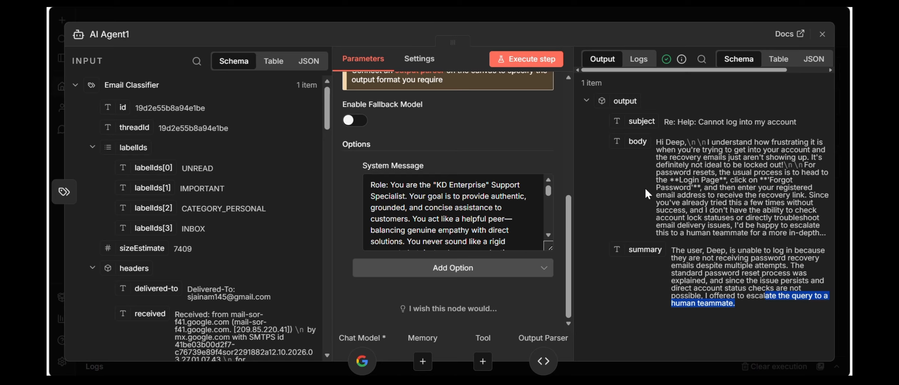
{"action": "left_click", "coordinate": [822, 34]}
Move AI Agent1 and Structured Output Parser1 lower on the canvas, and add a Gmail "Send a message" node after AI Agent1.
{"action": "left_click_drag", "start_coordinate": [537, 170], "coordinate": [563, 196]}
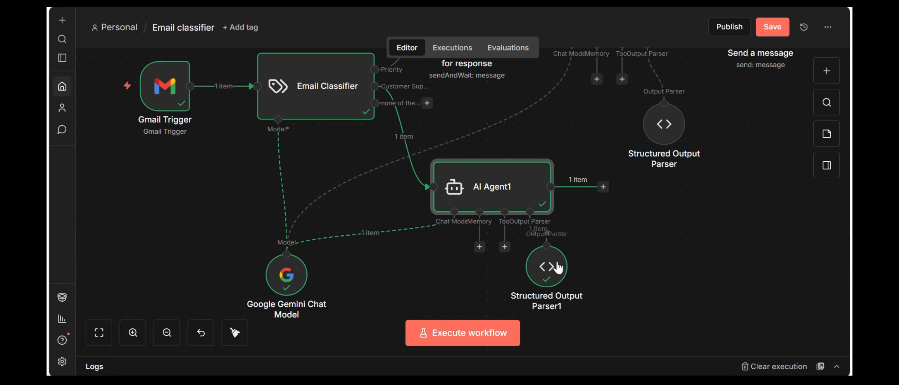
{"action": "left_click_drag", "start_coordinate": [559, 263], "coordinate": [557, 279]}
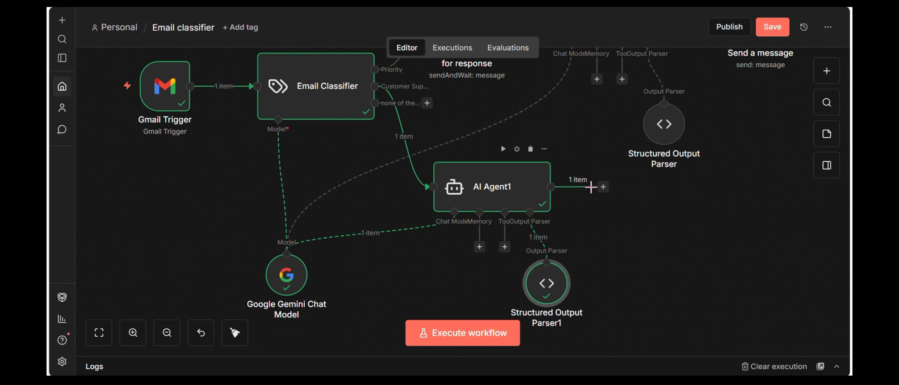
{"action": "left_click", "coordinate": [602, 187]}
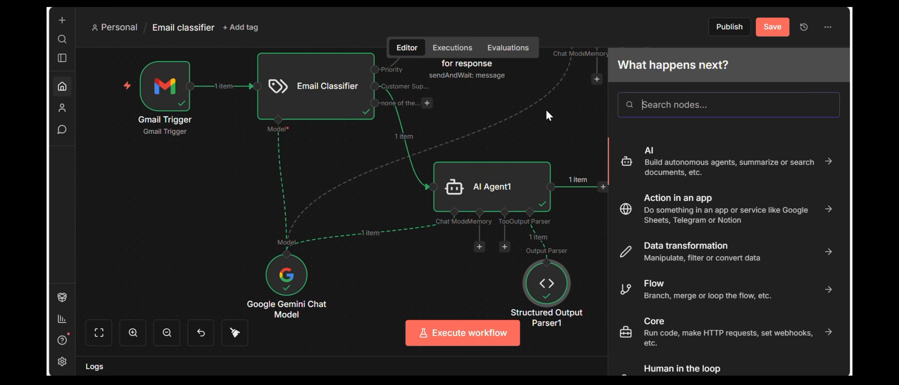
{"action": "type", "text": "gmai"}
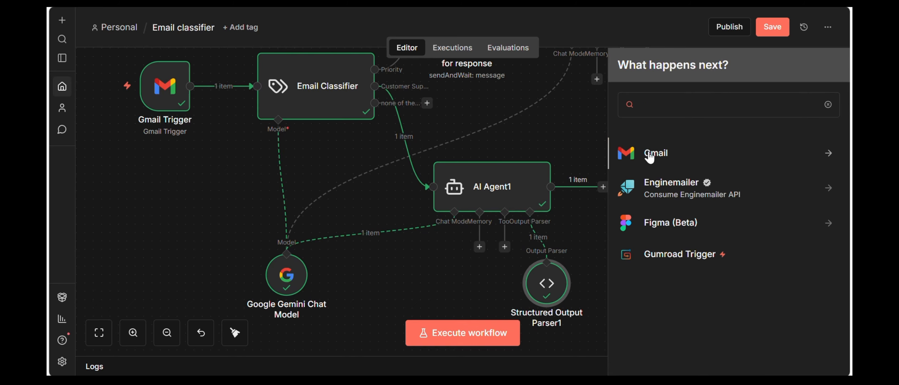
{"action": "left_click", "coordinate": [648, 154]}
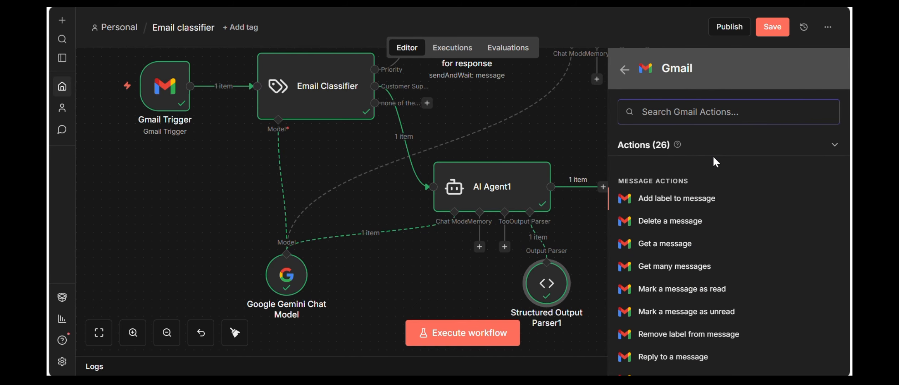
{"action": "type", "text": "sen"}
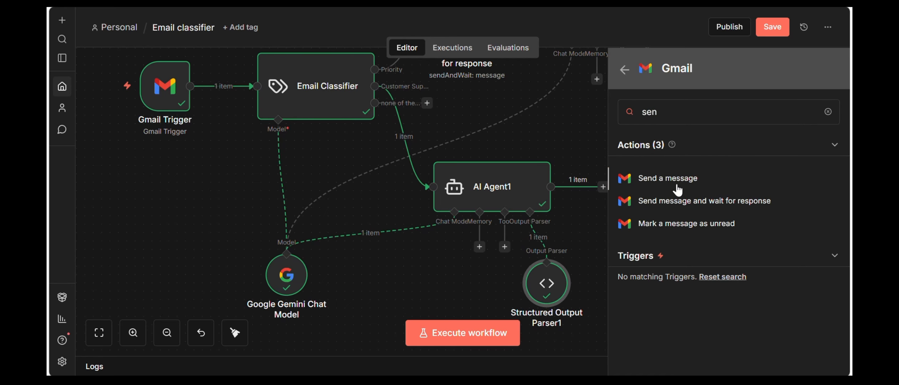
{"action": "left_click", "coordinate": [675, 179]}
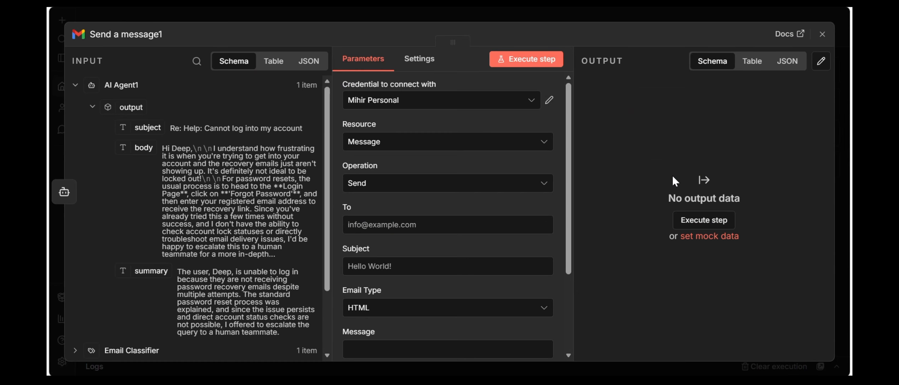
Map the from header of the Gmail Trigger data to the To field of Send a message1.
{"action": "scroll", "coordinate": [211, 228], "scroll_direction": "down", "scroll_amount": 3}
{"action": "left_click", "coordinate": [152, 294]}
{"action": "scroll", "coordinate": [204, 293], "scroll_direction": "down", "scroll_amount": 15}
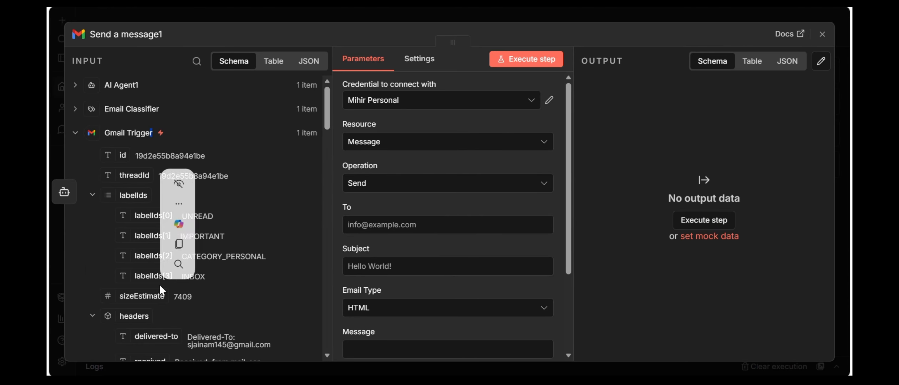
{"action": "scroll", "coordinate": [204, 294], "scroll_direction": "down", "scroll_amount": 15}
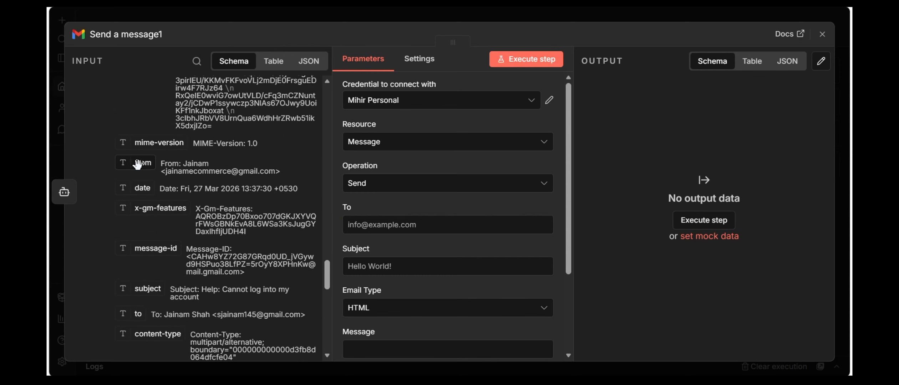
{"action": "left_click_drag", "start_coordinate": [138, 164], "coordinate": [371, 225]}
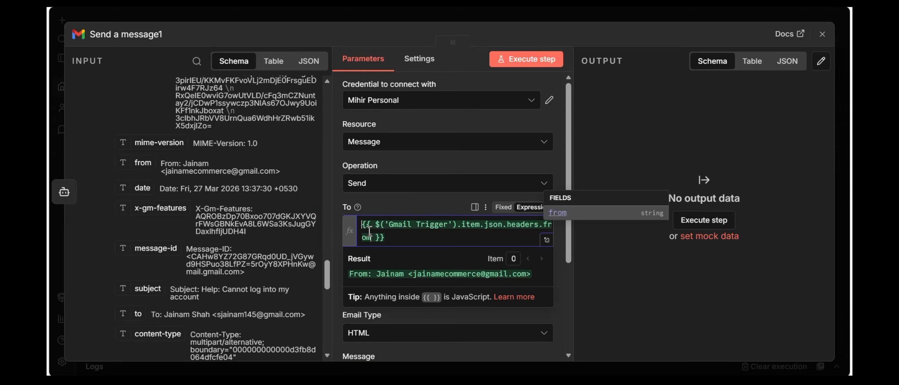
{"action": "left_click", "coordinate": [611, 268]}
Map AI Agent1's output subject to the Subject field of Send a message1 as {{ $json.output.subject }}.
{"action": "scroll", "coordinate": [196, 231], "scroll_direction": "down", "scroll_amount": 5}
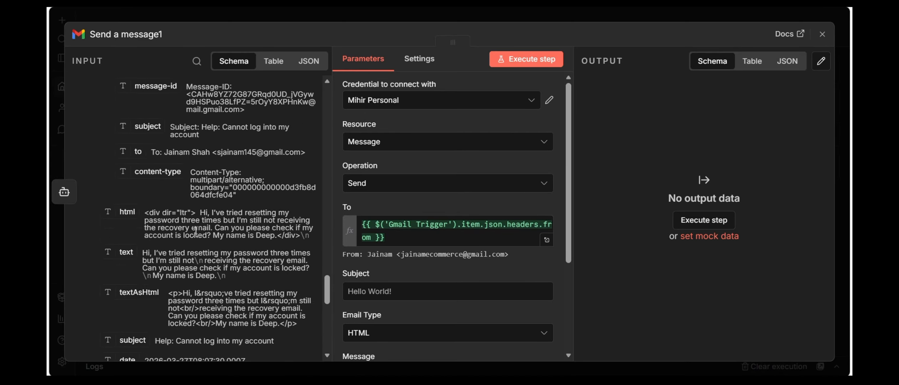
{"action": "scroll", "coordinate": [196, 231], "scroll_direction": "up", "scroll_amount": 5}
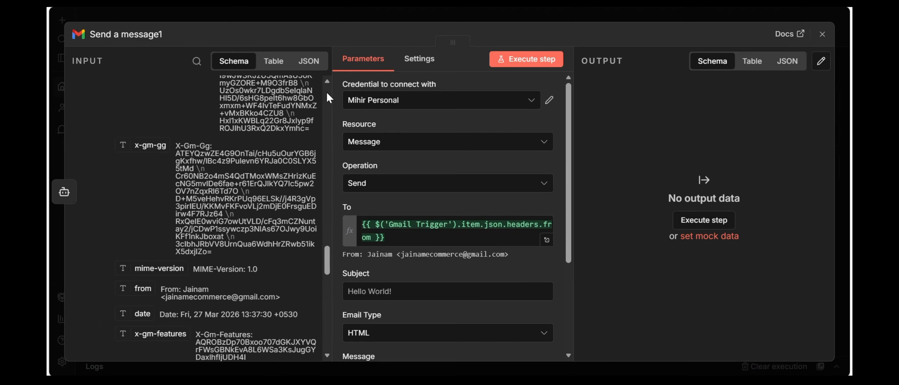
{"action": "scroll", "coordinate": [326, 92], "scroll_direction": "up", "scroll_amount": 20}
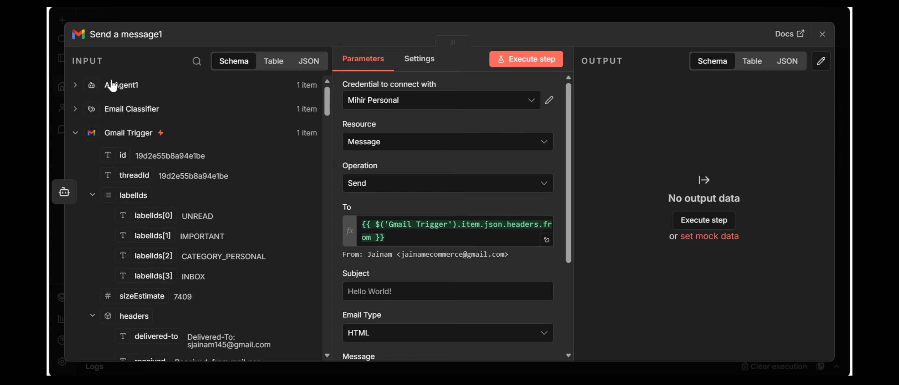
{"action": "left_click", "coordinate": [111, 85]}
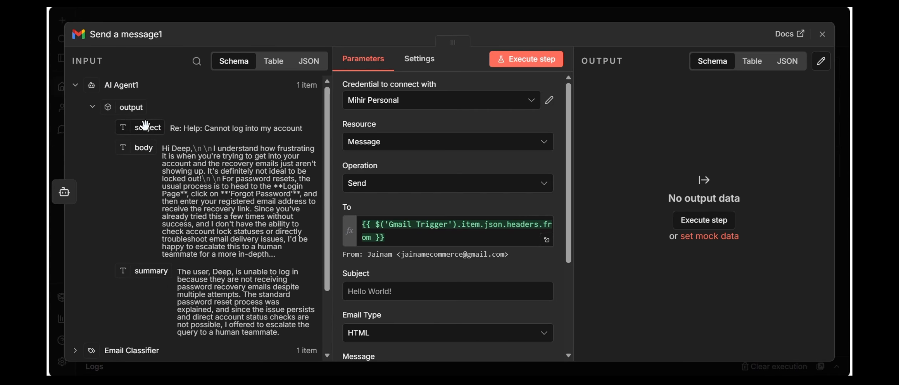
{"action": "left_click_drag", "start_coordinate": [145, 126], "coordinate": [432, 294]}
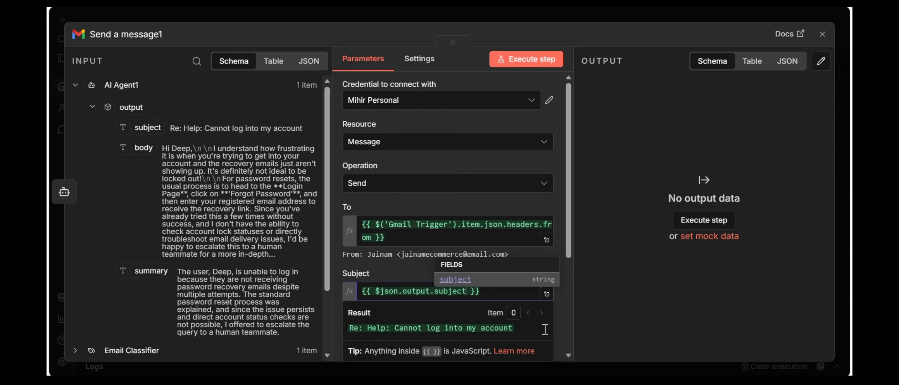
{"action": "left_click", "coordinate": [533, 256]}
Set the email type to Text, map AI Agent1's output body to the Message field, and close Send a message1.
{"action": "scroll", "coordinate": [556, 281], "scroll_direction": "down", "scroll_amount": 1}
{"action": "scroll", "coordinate": [558, 285], "scroll_direction": "down", "scroll_amount": 2}
{"action": "left_click", "coordinate": [460, 285]}
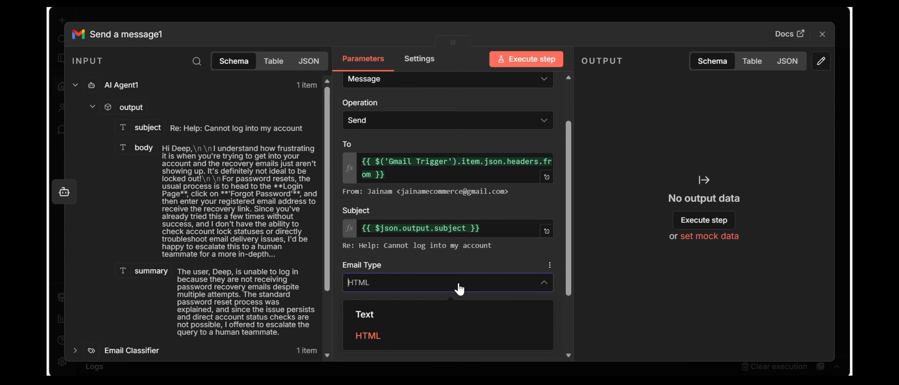
{"action": "left_click", "coordinate": [430, 320]}
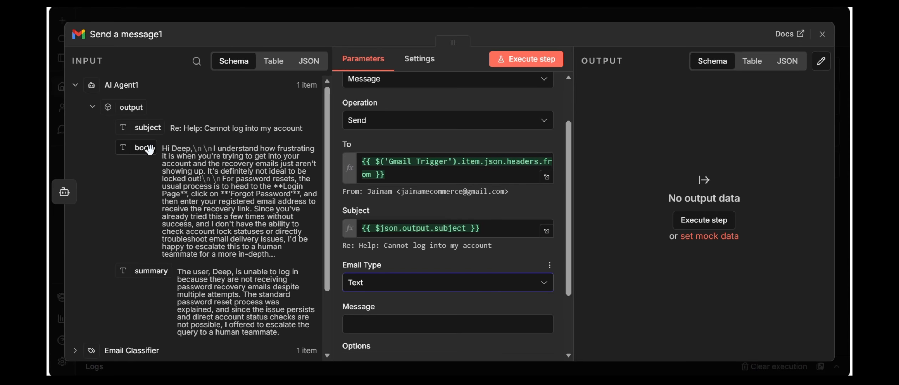
{"action": "left_click_drag", "start_coordinate": [150, 149], "coordinate": [385, 323]}
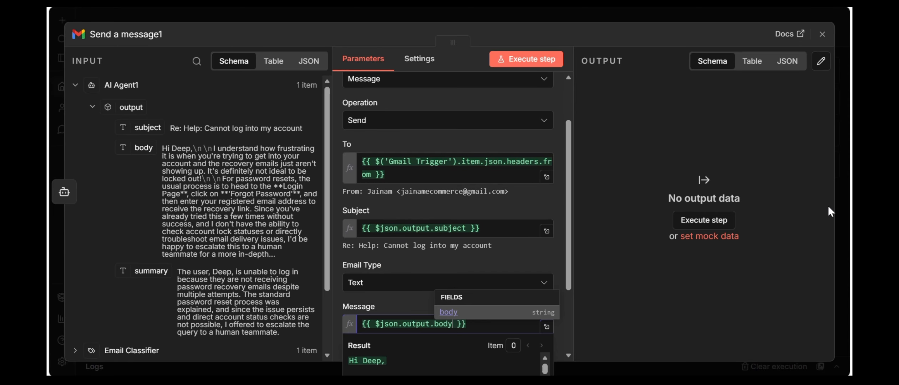
{"action": "left_click", "coordinate": [823, 34]}
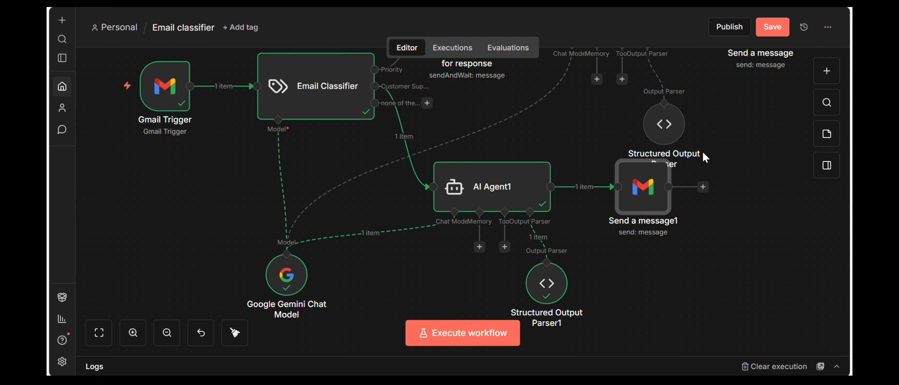
Add a Telegram "Send a text message" node after Send a message1.
{"action": "left_click", "coordinate": [703, 187]}
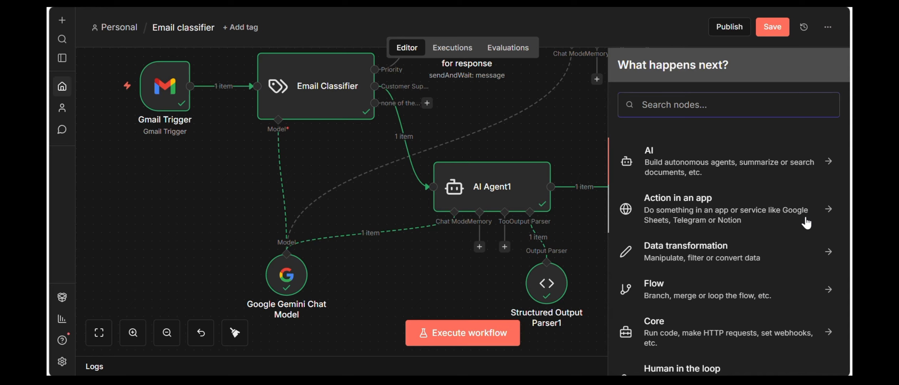
{"action": "type", "text": "tele"}
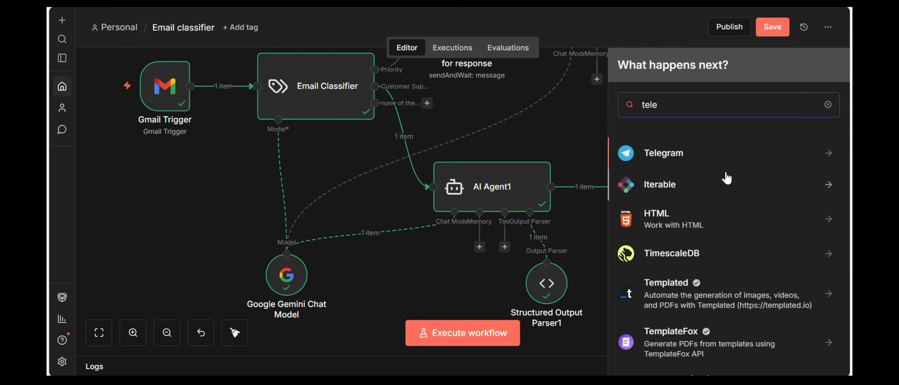
{"action": "left_click", "coordinate": [659, 157]}
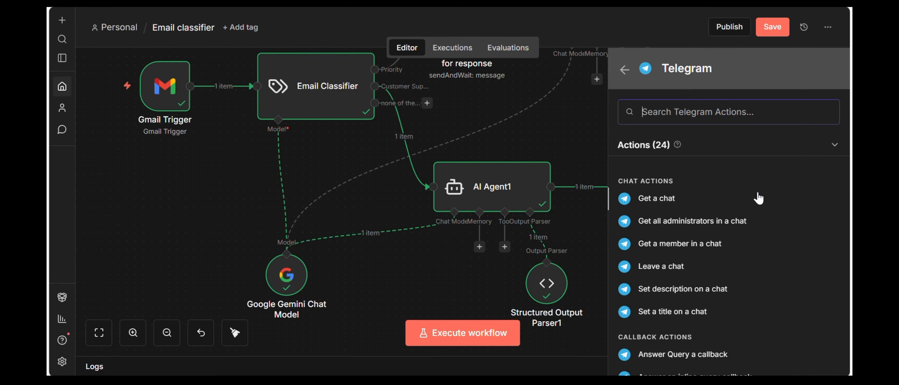
{"action": "type", "text": "mess"}
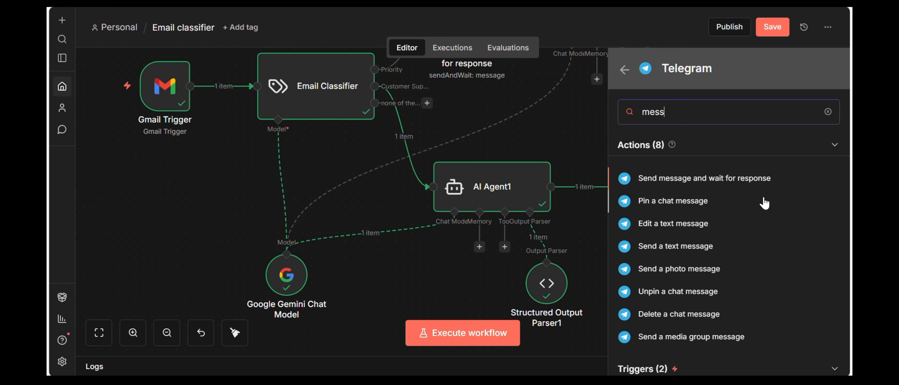
{"action": "left_click", "coordinate": [700, 254]}
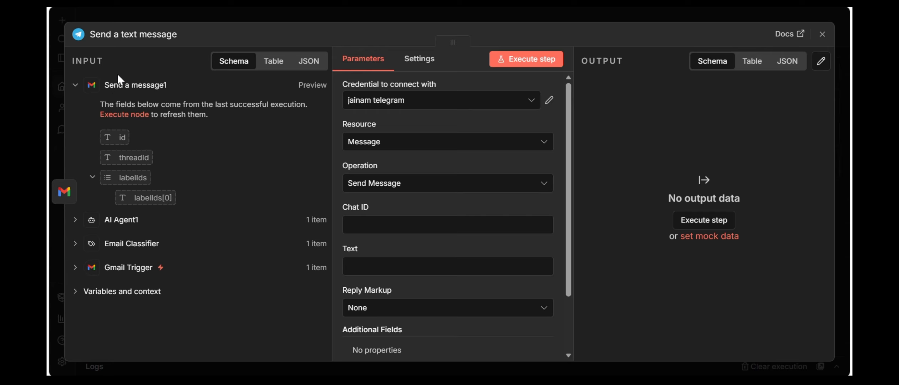
Map AI Agent1's output summary to the Text field of Send a text message and close the node.
{"action": "left_click", "coordinate": [108, 219]}
{"action": "scroll", "coordinate": [149, 189], "scroll_direction": "down", "scroll_amount": 5}
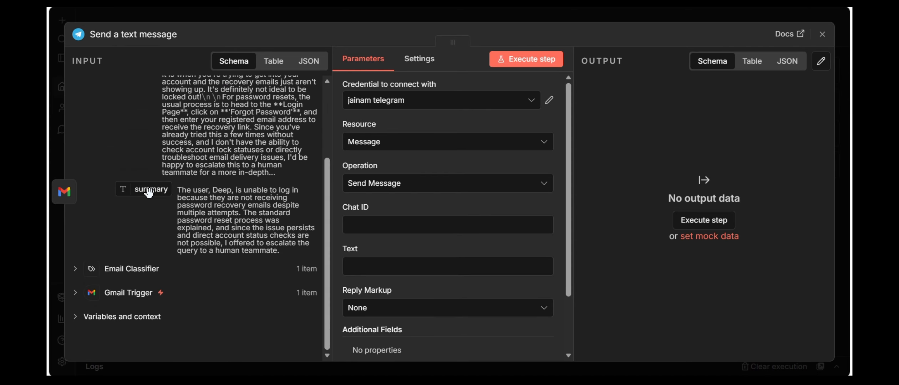
{"action": "left_click_drag", "start_coordinate": [149, 193], "coordinate": [379, 267]}
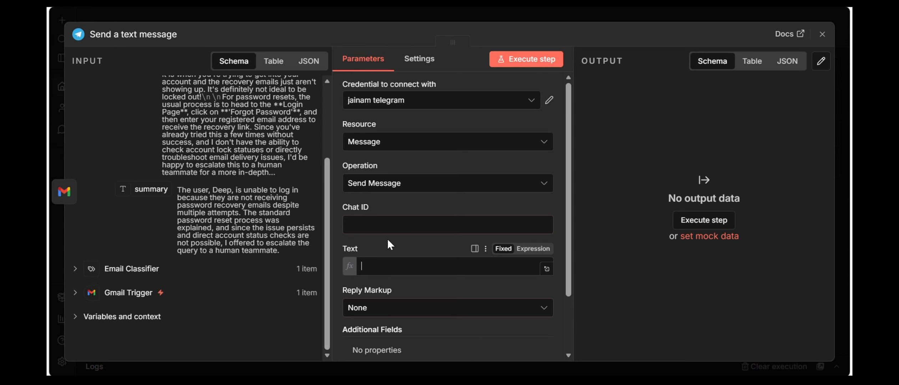
{"action": "left_click", "coordinate": [383, 206]}
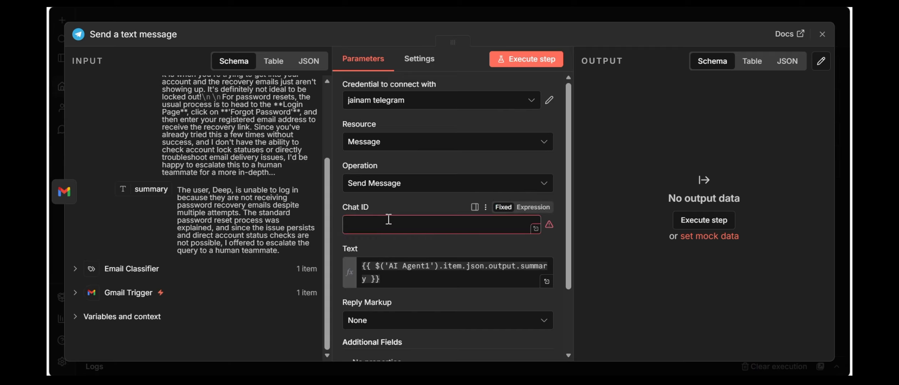
{"action": "left_click", "coordinate": [823, 34]}
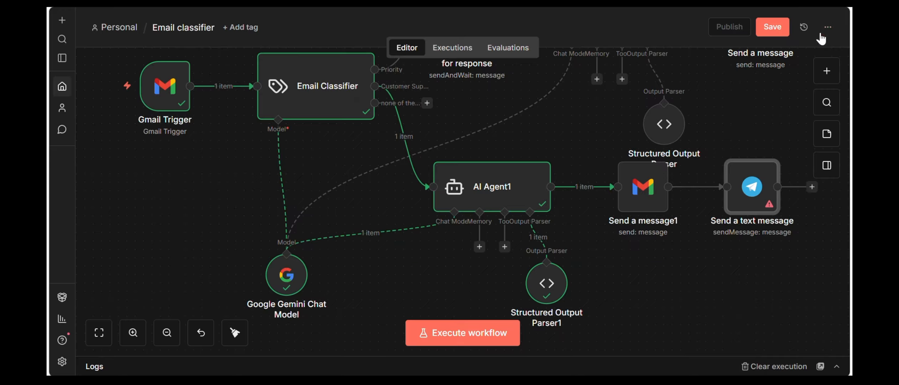
Copy the chat ID from the Send message and wait for response node and close it.
{"action": "scroll", "coordinate": [636, 152], "scroll_direction": "up", "scroll_amount": 3}
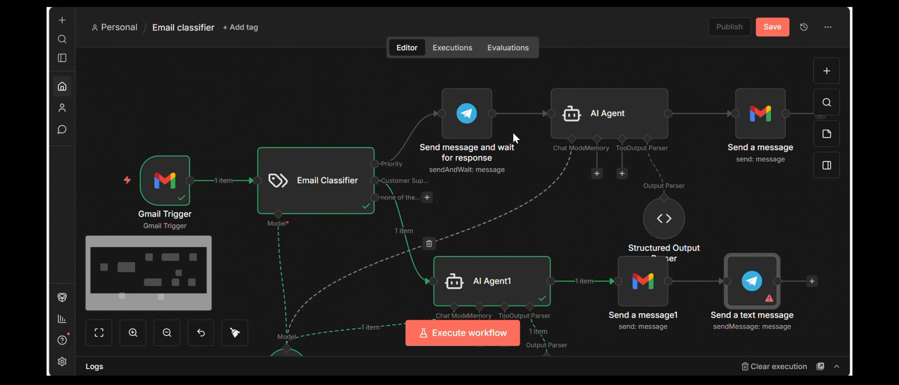
{"action": "left_click", "coordinate": [464, 122]}
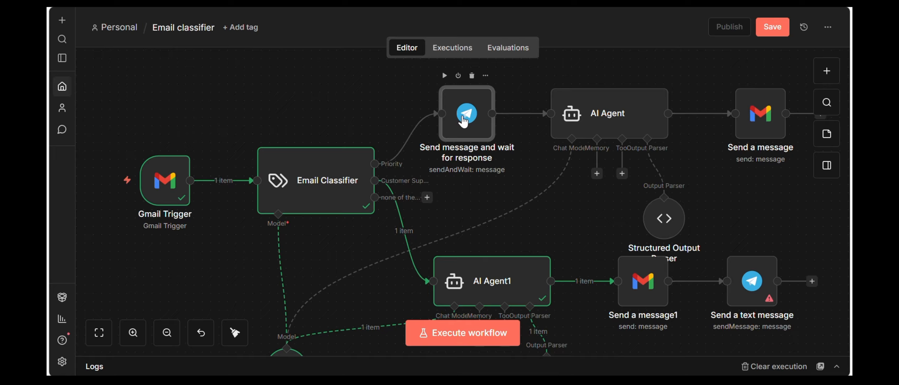
{"action": "double_click", "coordinate": [464, 122]}
{"action": "left_click_drag", "start_coordinate": [398, 225], "coordinate": [332, 226]}
{"action": "key", "text": "ctrl+c"}
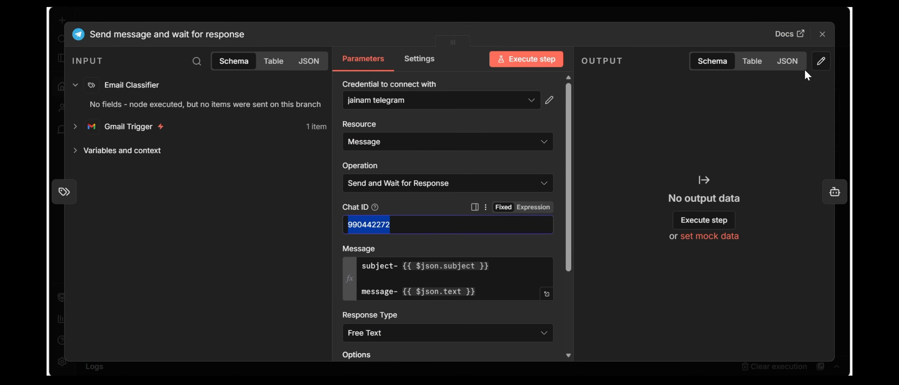
{"action": "left_click", "coordinate": [823, 35]}
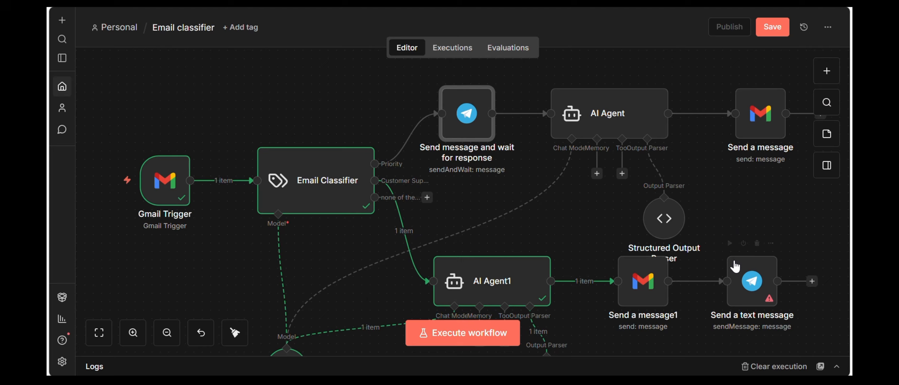
Paste the copied chat ID into the Chat ID field of Send a text message and close the node.
{"action": "left_click", "coordinate": [749, 279]}
{"action": "double_click", "coordinate": [749, 279]}
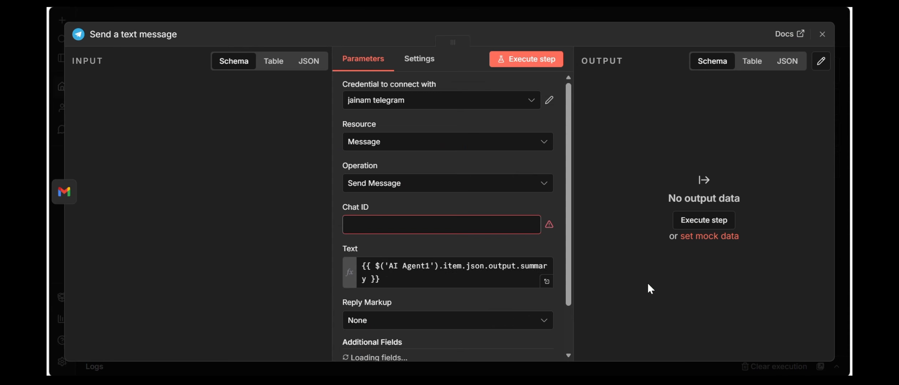
{"action": "left_click", "coordinate": [502, 227]}
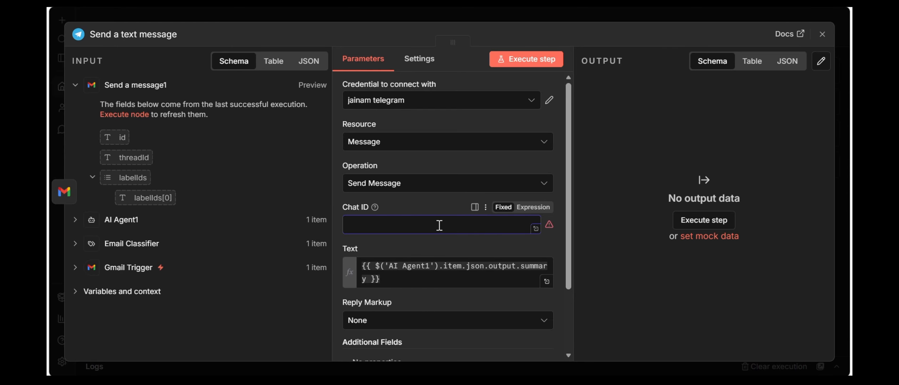
{"action": "key", "text": "ctrl+v"}
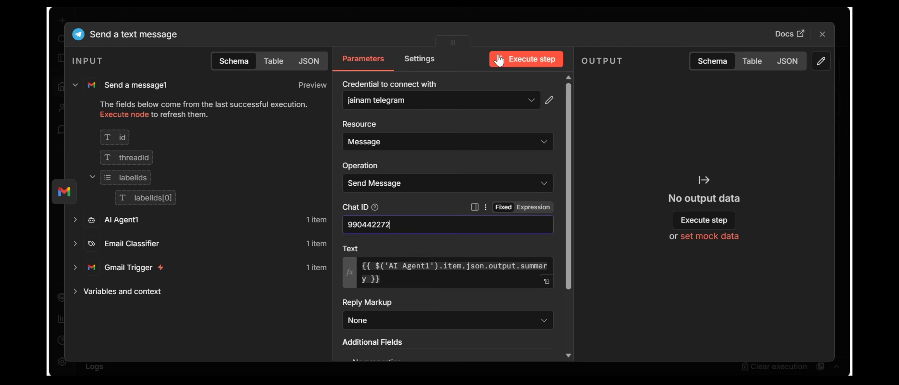
{"action": "left_click", "coordinate": [823, 34]}
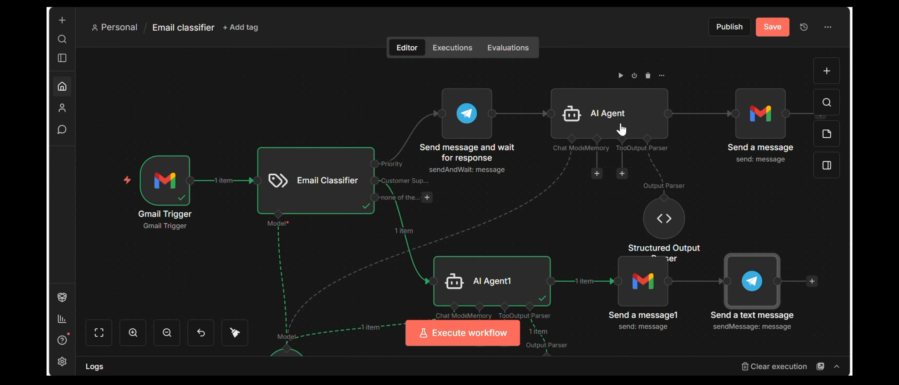
Move AI Agent1, Send a message1 and Send a text message slightly lower on the canvas, keeping them aligned in one row.
{"action": "scroll", "coordinate": [622, 125], "scroll_direction": "down", "scroll_amount": 3}
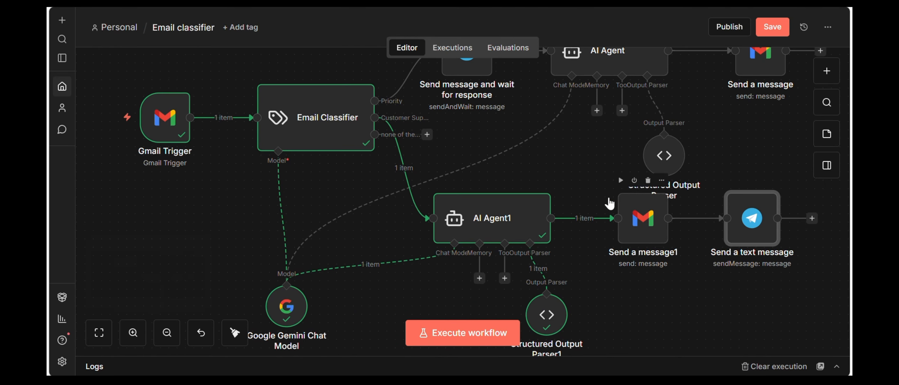
{"action": "left_click_drag", "start_coordinate": [494, 219], "coordinate": [494, 236]}
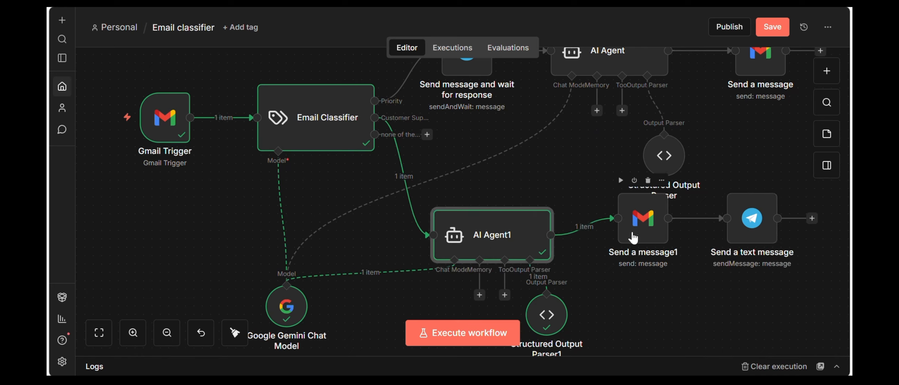
{"action": "left_click_drag", "start_coordinate": [643, 230], "coordinate": [642, 250]}
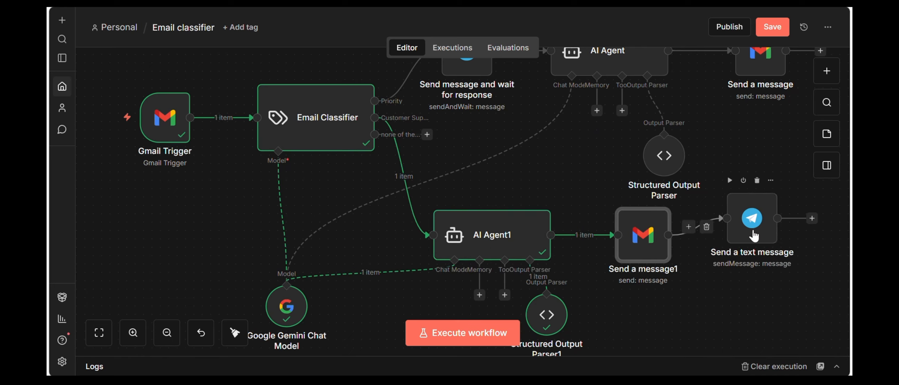
{"action": "left_click_drag", "start_coordinate": [755, 232], "coordinate": [755, 248]}
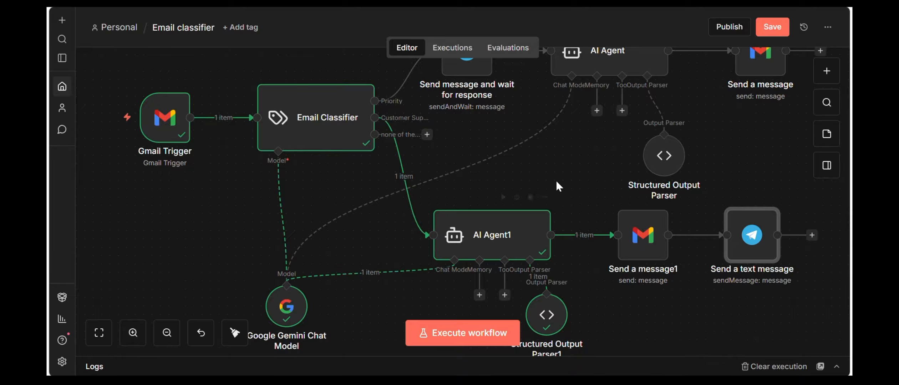
Execute the workflow from the Gmail Trigger and dismiss the resulting notification.
{"action": "scroll", "coordinate": [670, 276], "scroll_direction": "down", "scroll_amount": 3}
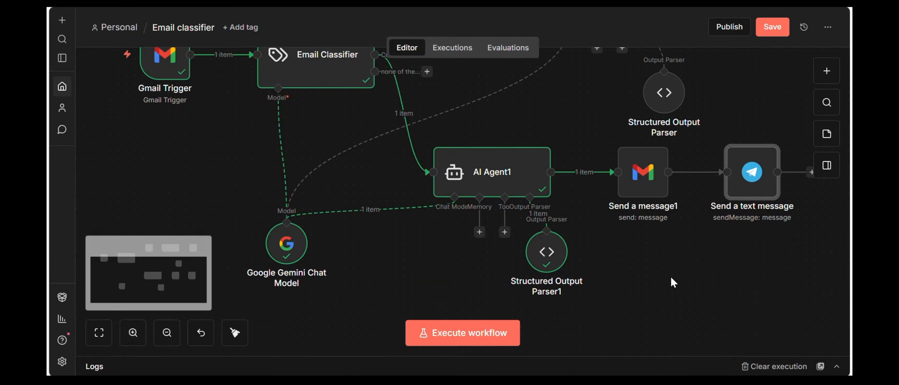
{"action": "scroll", "coordinate": [409, 133], "scroll_direction": "up", "scroll_amount": 2}
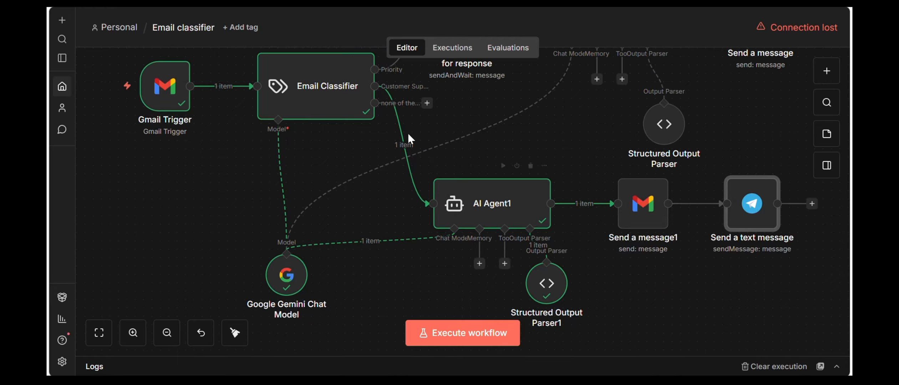
{"action": "mouse_move", "coordinate": [94, 93]}
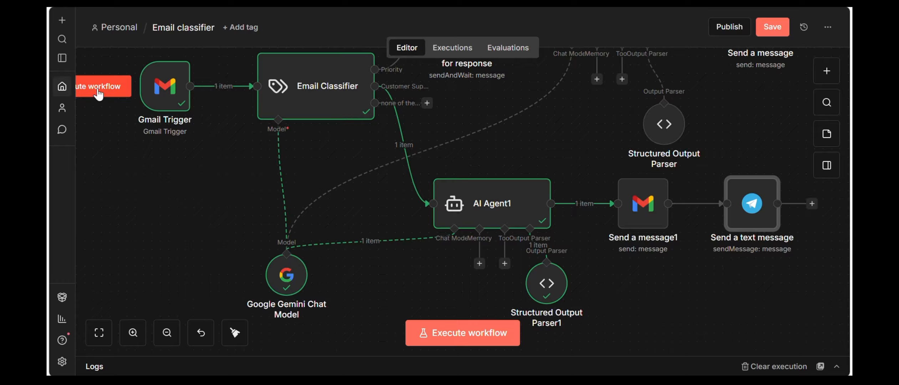
{"action": "left_click", "coordinate": [98, 92]}
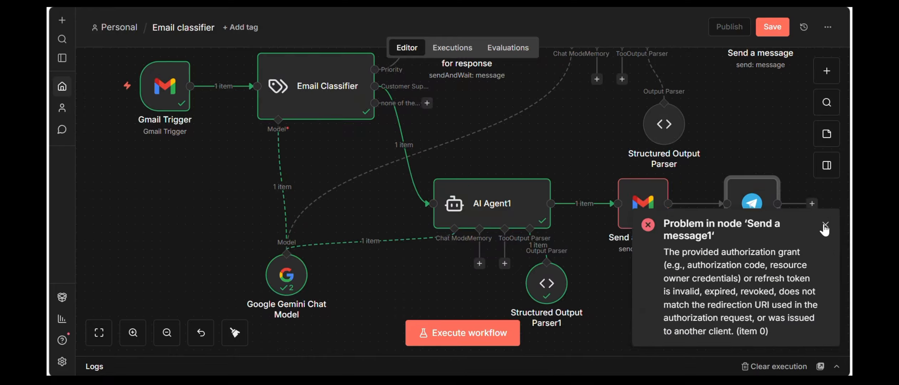
{"action": "left_click", "coordinate": [825, 225]}
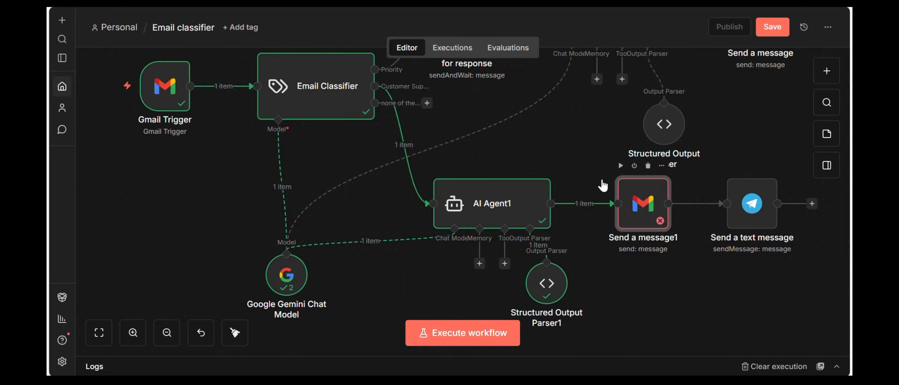
Switch Send a message1 to the other saved Gmail OAuth2 credential and execute that node.
{"action": "double_click", "coordinate": [630, 195]}
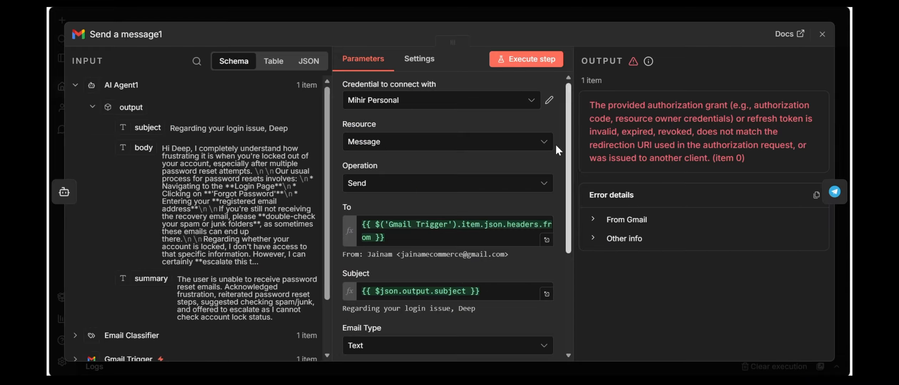
{"action": "left_click", "coordinate": [515, 111]}
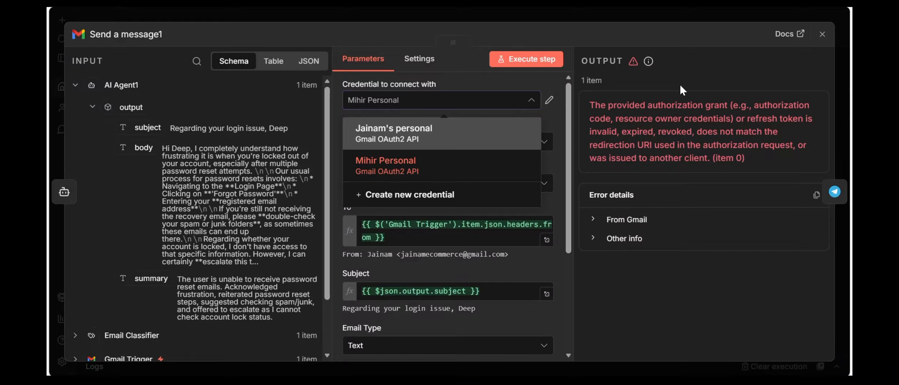
{"action": "left_click", "coordinate": [823, 33]}
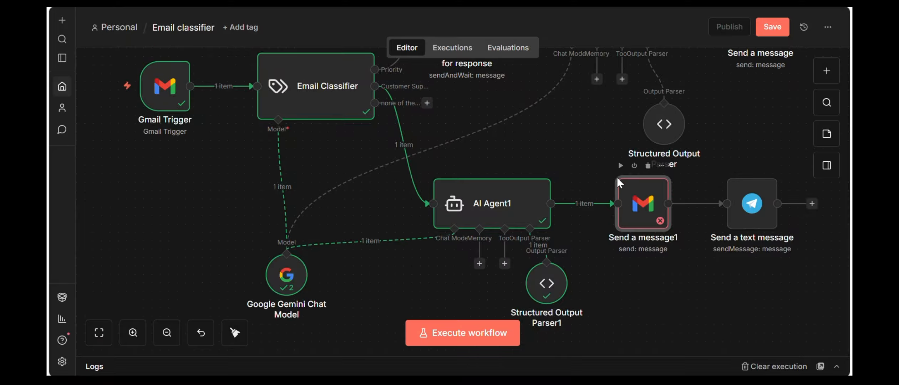
{"action": "left_click", "coordinate": [621, 165]}
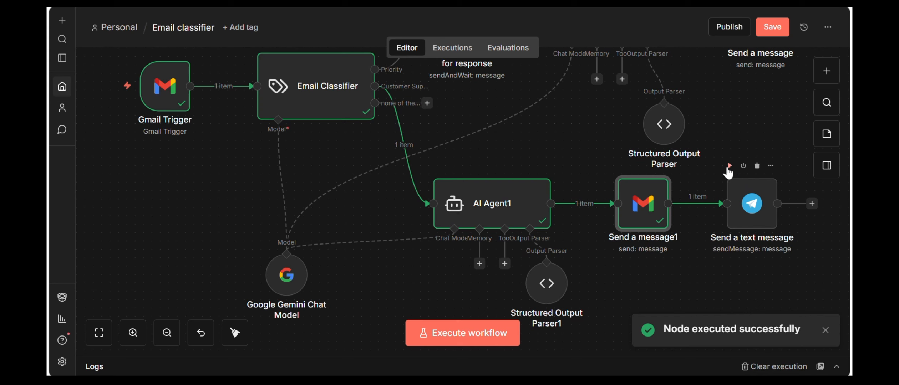
Execute the Send a text message node and check the delivered message and its attribution line in the uniBot chat in Telegram.
{"action": "left_click", "coordinate": [730, 166]}
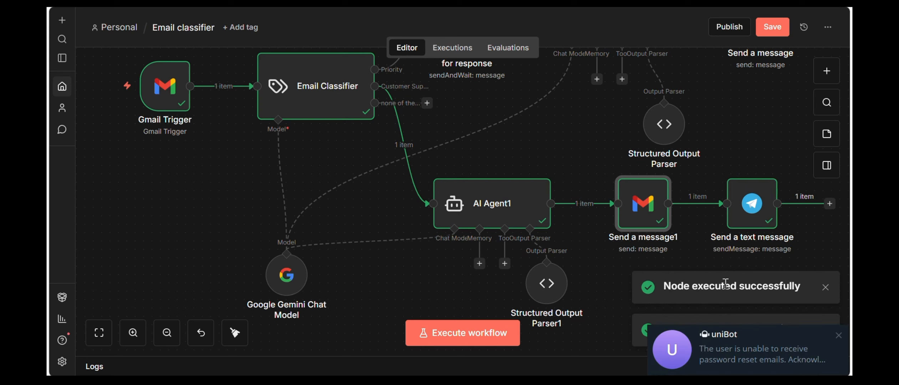
{"action": "left_click", "coordinate": [700, 344]}
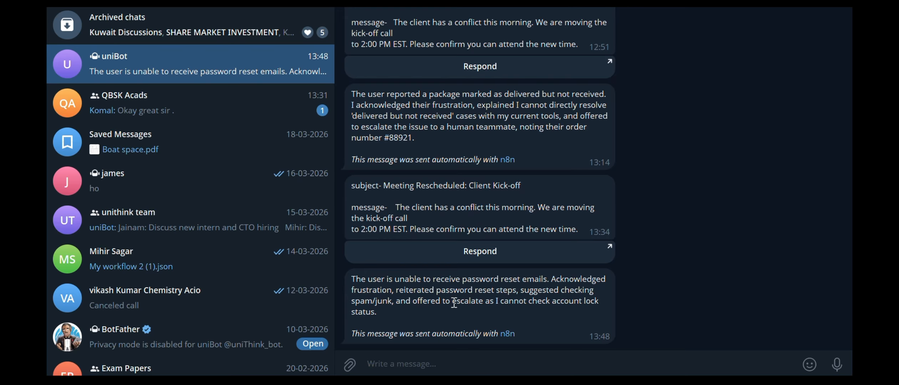
{"action": "left_click_drag", "start_coordinate": [527, 332], "coordinate": [339, 345]}
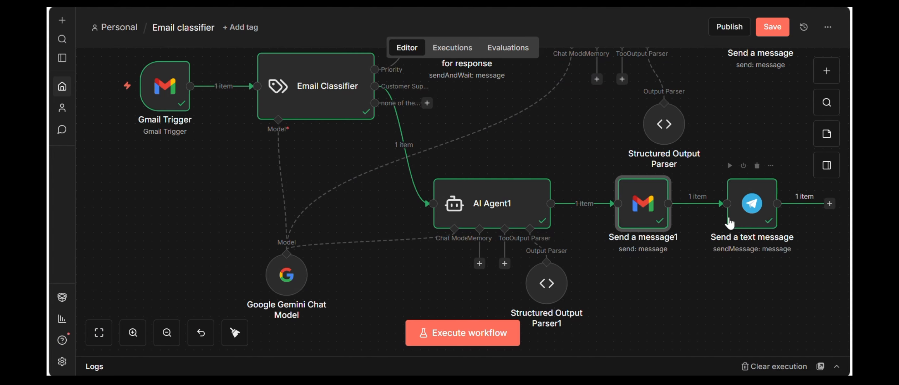
Back in n8n, add the Append n8n Attribution field to Send a text message, turn it off, and close the node.
{"action": "left_click", "coordinate": [741, 211]}
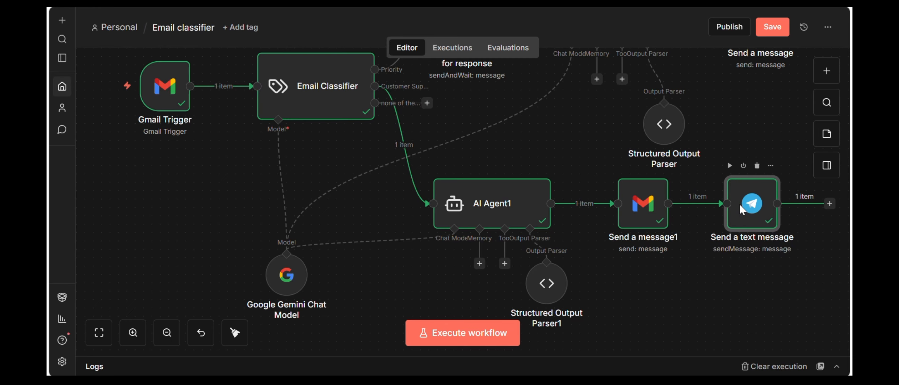
{"action": "double_click", "coordinate": [739, 204]}
{"action": "scroll", "coordinate": [436, 245], "scroll_direction": "down", "scroll_amount": 3}
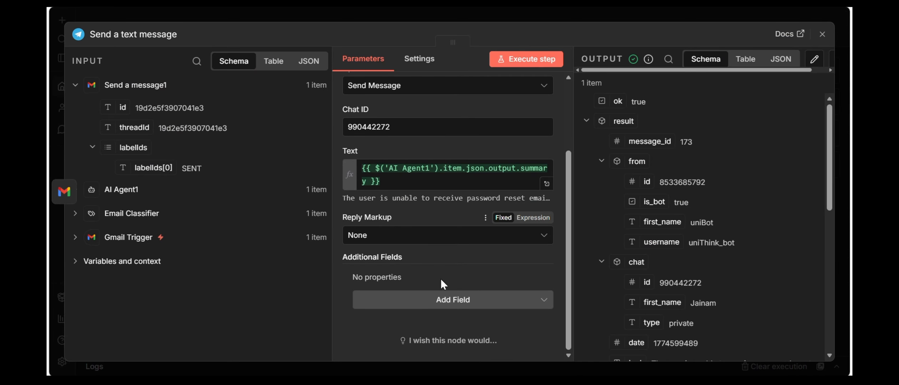
{"action": "left_click", "coordinate": [453, 299]}
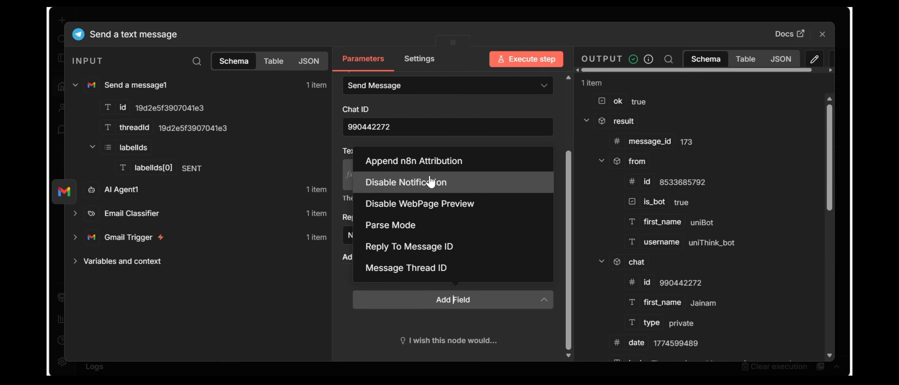
{"action": "left_click", "coordinate": [437, 165]}
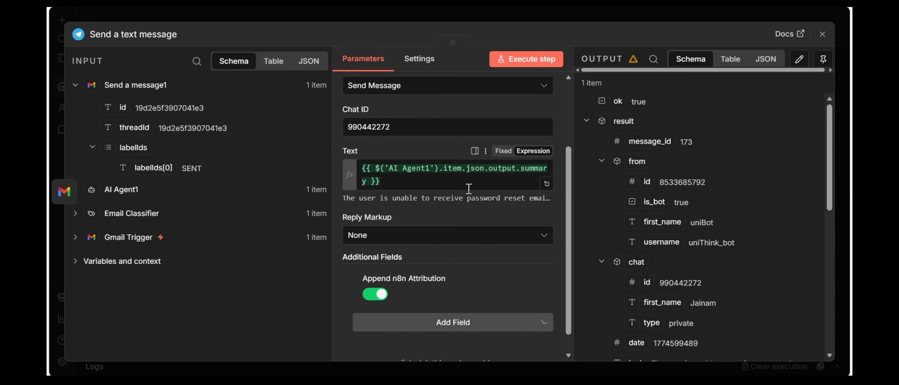
{"action": "left_click", "coordinate": [374, 295]}
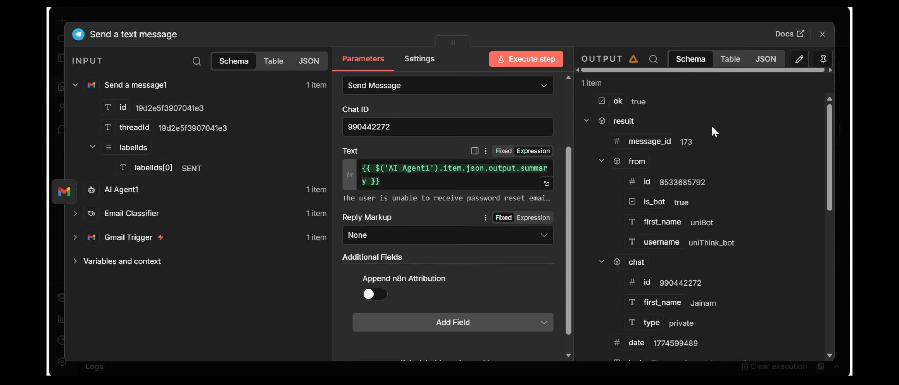
{"action": "left_click", "coordinate": [822, 34]}
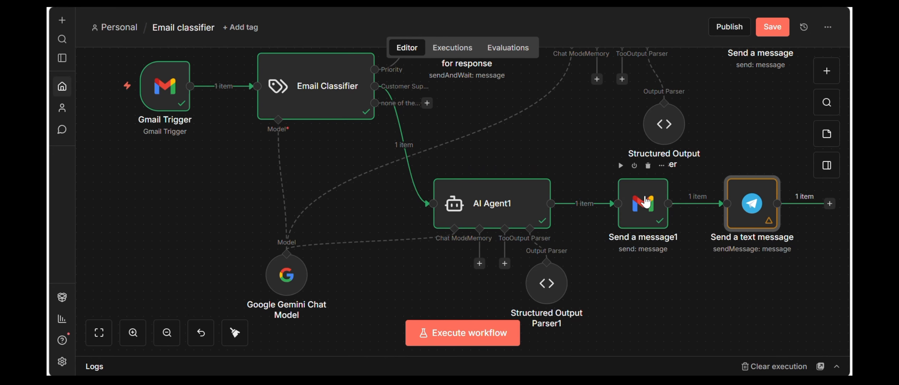
Open the Send a message1 Gmail node and go to its Options section.
{"action": "left_click", "coordinate": [643, 203]}
{"action": "double_click", "coordinate": [643, 204]}
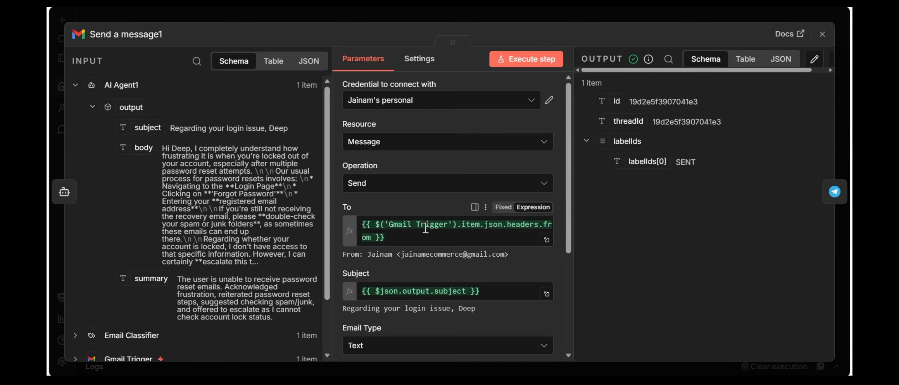
{"action": "scroll", "coordinate": [439, 214], "scroll_direction": "down", "scroll_amount": 5}
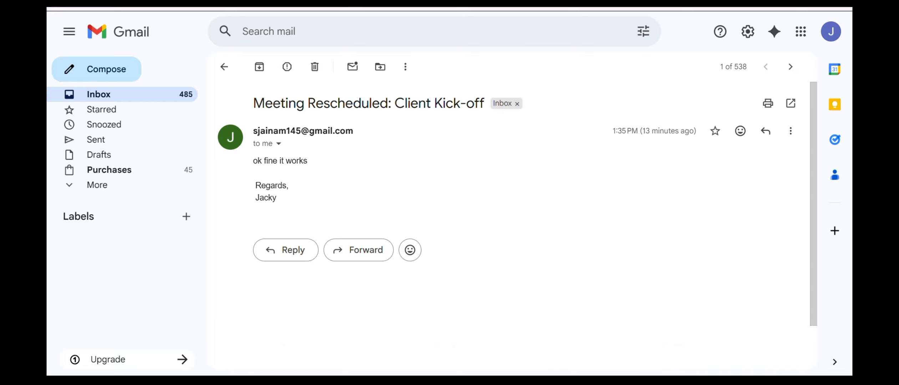
Switch to Gmail, open the newest login issue reply in the inbox, and examine its greeting, reset steps and closing attribution lines.
{"action": "left_click", "coordinate": [112, 37]}
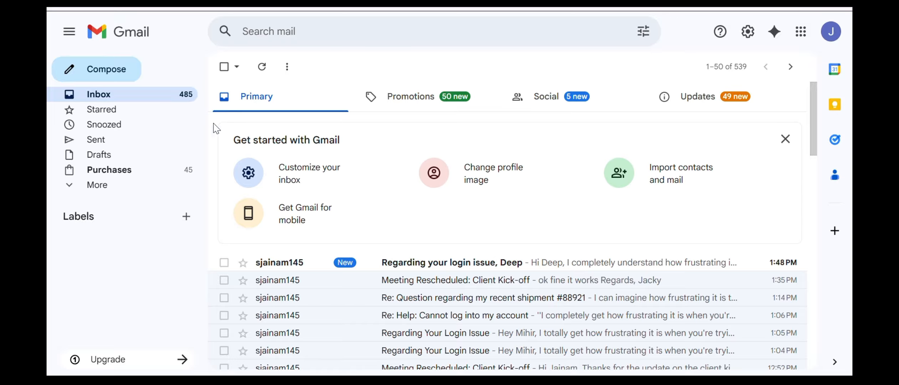
{"action": "left_click", "coordinate": [436, 262]}
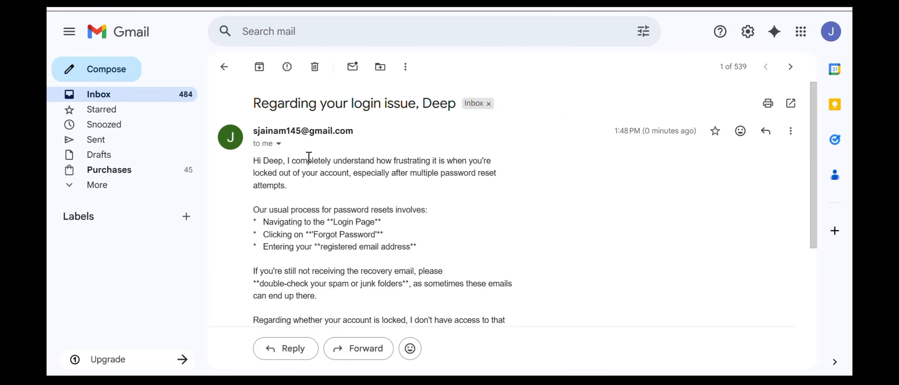
{"action": "scroll", "coordinate": [309, 157], "scroll_direction": "down", "scroll_amount": 2}
{"action": "left_click_drag", "start_coordinate": [245, 93], "coordinate": [320, 95]}
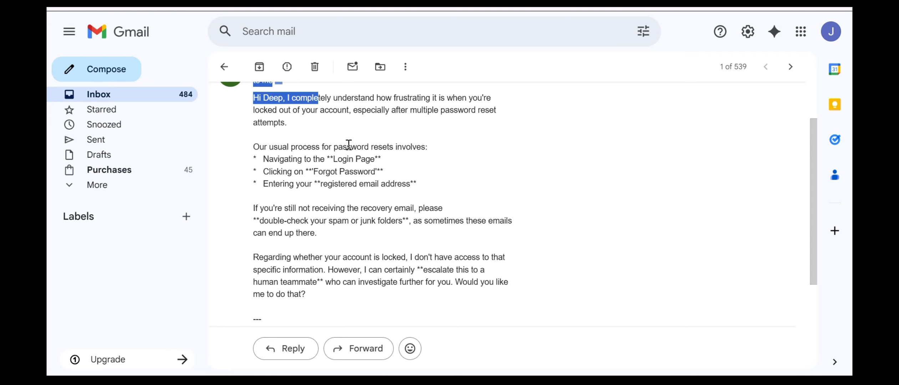
{"action": "scroll", "coordinate": [307, 129], "scroll_direction": "down", "scroll_amount": 2}
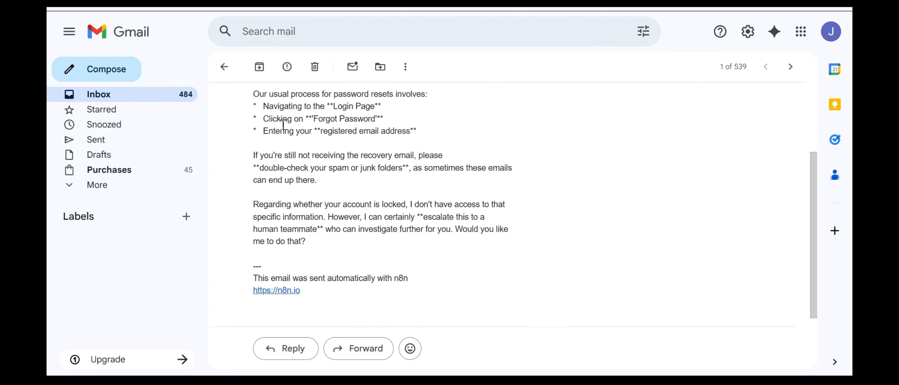
{"action": "scroll", "coordinate": [307, 129], "scroll_direction": "up", "scroll_amount": 2}
{"action": "mouse_move", "coordinate": [250, 144]}
{"action": "left_mouse_down"}
{"action": "mouse_move", "coordinate": [427, 184]}
{"action": "mouse_move", "coordinate": [245, 141]}
{"action": "left_mouse_up"}
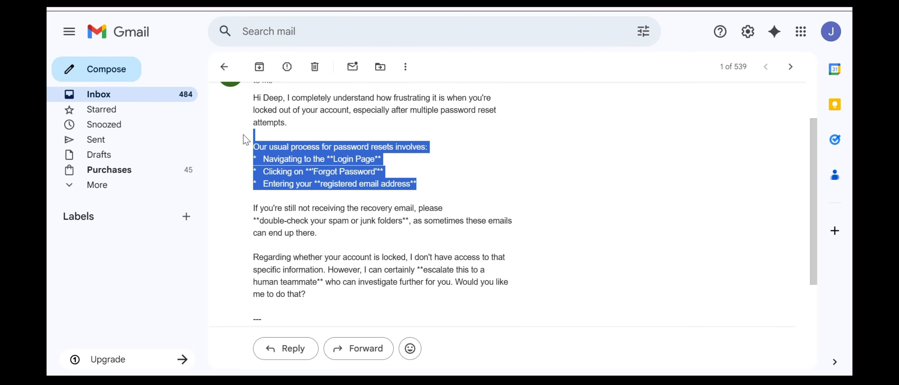
{"action": "scroll", "coordinate": [337, 157], "scroll_direction": "down", "scroll_amount": 3}
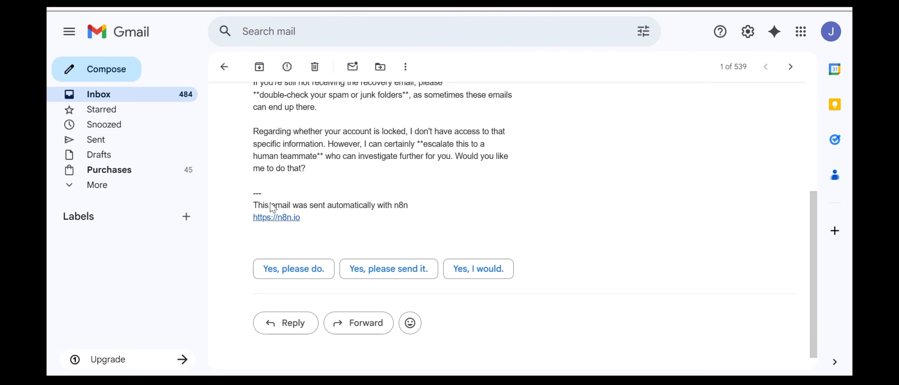
{"action": "left_click_drag", "start_coordinate": [317, 221], "coordinate": [250, 202]}
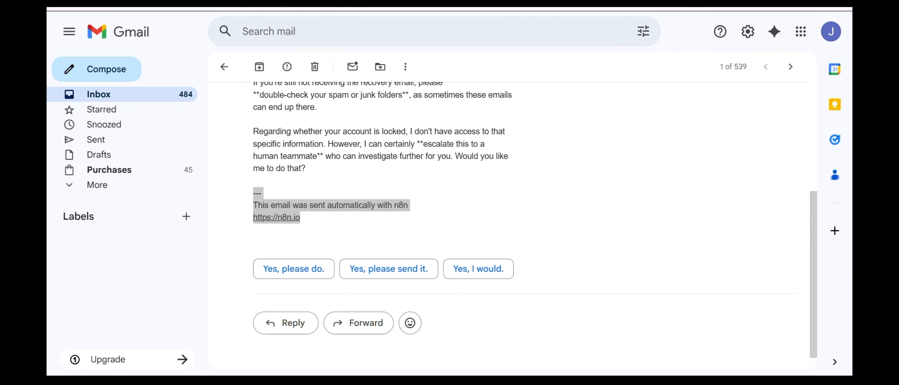
Back in n8n, add the Append n8n Attribution option to Send a message1 and turn it off.
{"action": "left_click", "coordinate": [500, 380]}
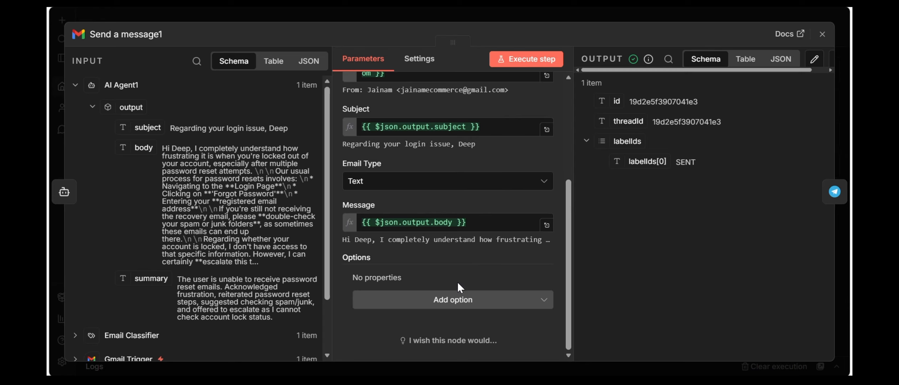
{"action": "left_click", "coordinate": [462, 304]}
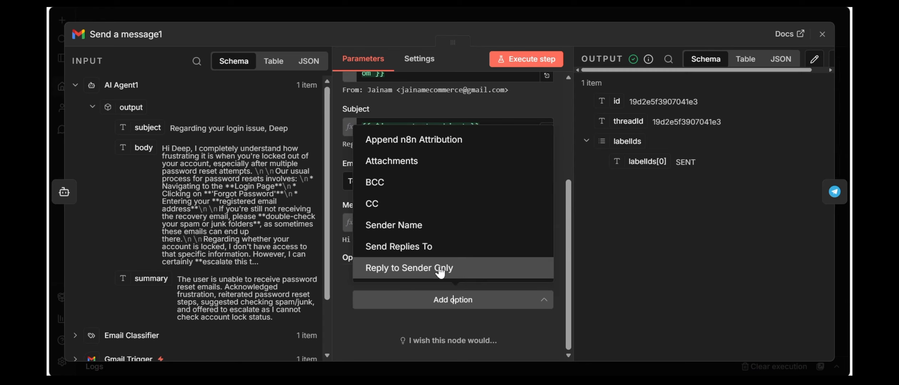
{"action": "left_click", "coordinate": [417, 140]}
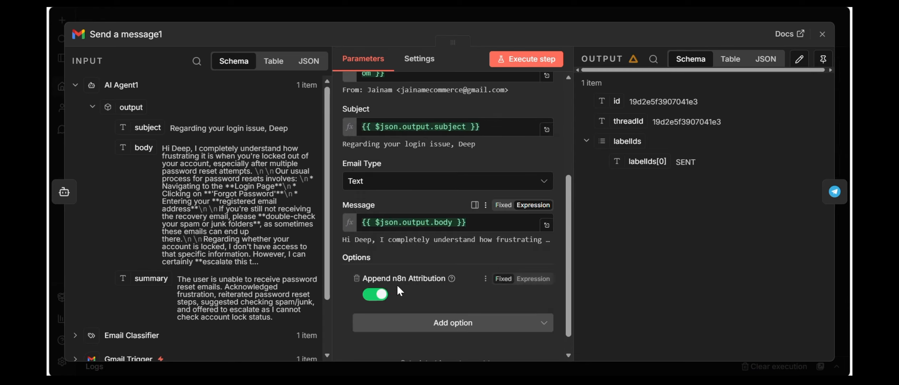
{"action": "left_click", "coordinate": [378, 296]}
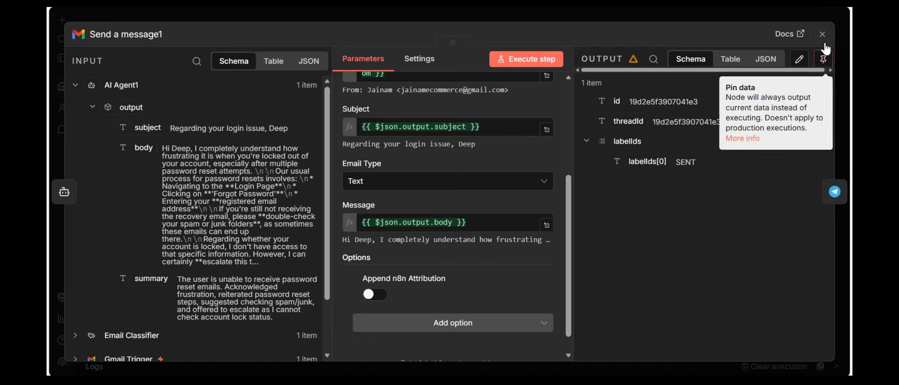
Execute the Send a message1 node, close it, and check the end of the newly delivered reply in Gmail for attribution.
{"action": "left_click", "coordinate": [537, 60]}
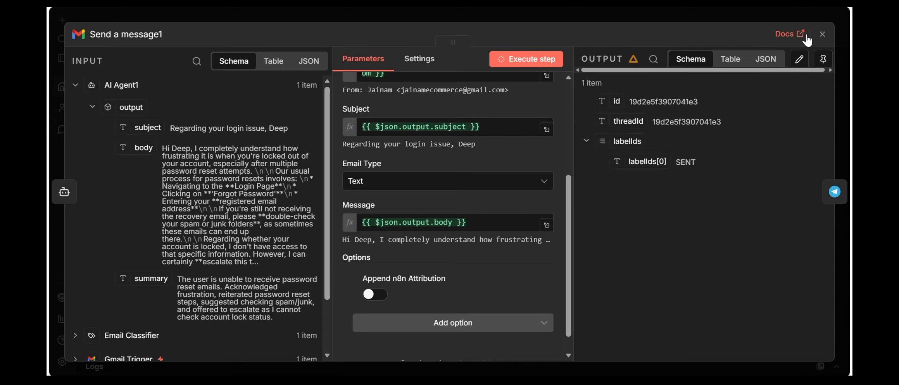
{"action": "left_click", "coordinate": [825, 35]}
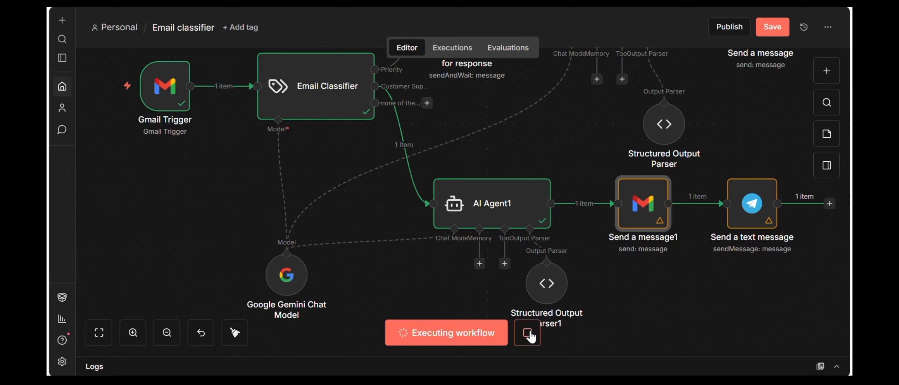
{"action": "mouse_move", "coordinate": [630, 194]}
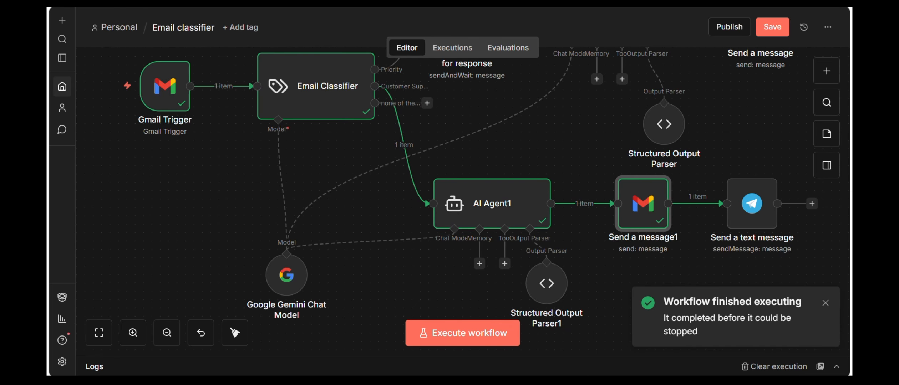
{"action": "left_click", "coordinate": [542, 319]}
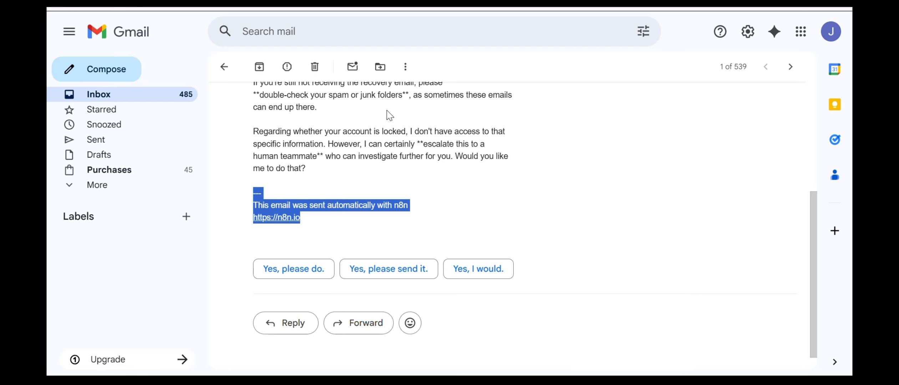
{"action": "key", "text": "alt+Left"}
{"action": "left_click", "coordinate": [420, 262]}
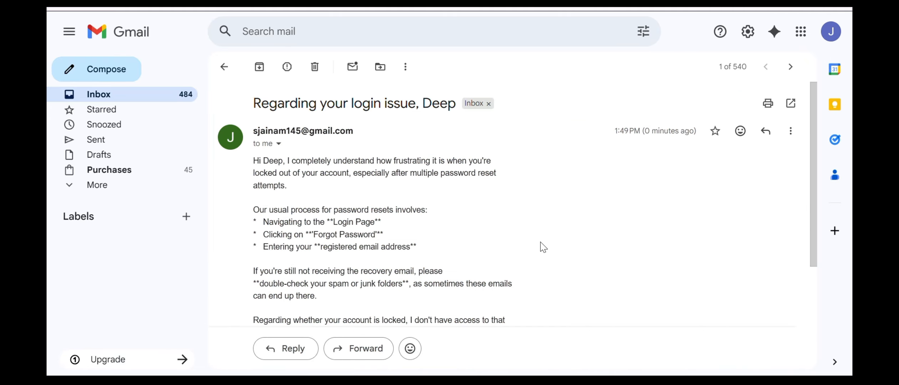
{"action": "scroll", "coordinate": [464, 242], "scroll_direction": "down", "scroll_amount": 3}
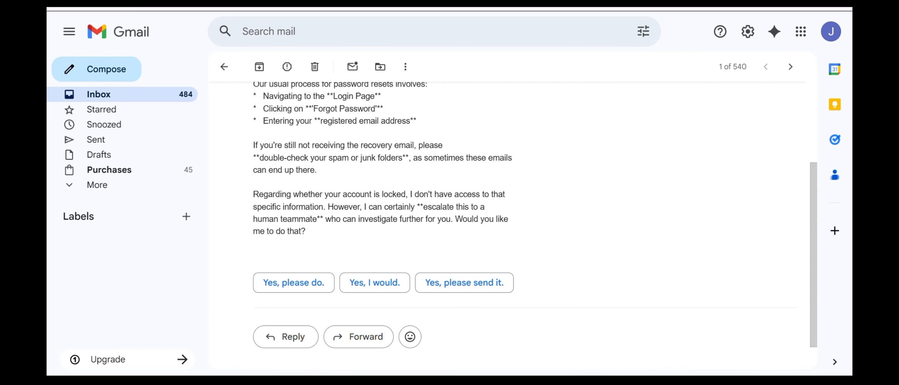
Back in n8n, execute the Send a text message node and check the newest summary in the uniBot chat in Telegram.
{"action": "left_click", "coordinate": [602, 316]}
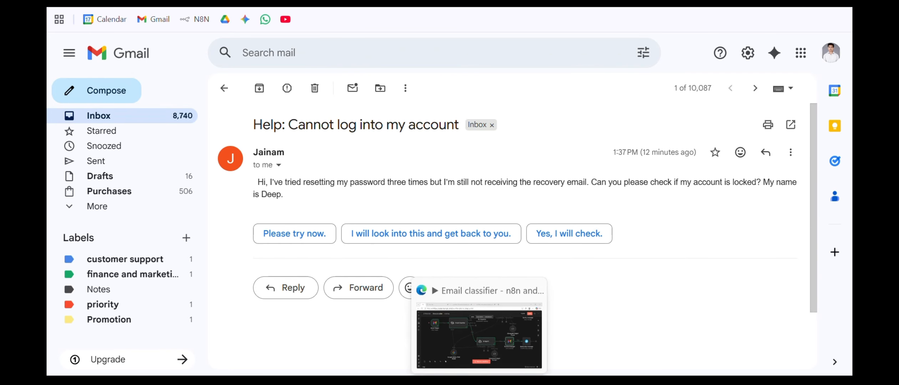
{"action": "left_click", "coordinate": [479, 335]}
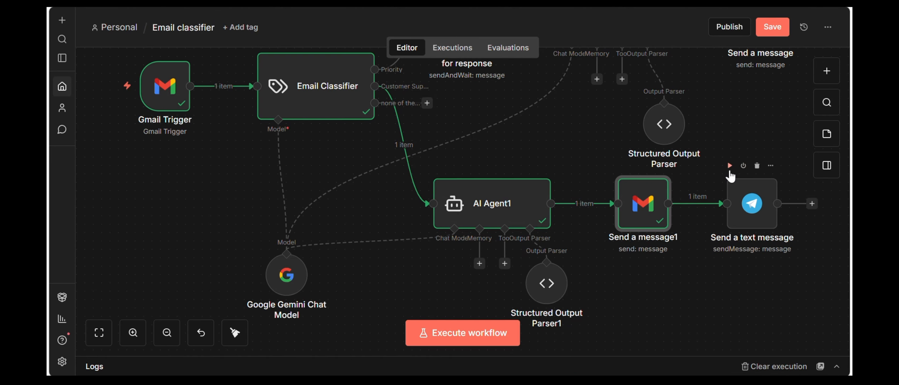
{"action": "left_click", "coordinate": [730, 166]}
{"action": "mouse_move", "coordinate": [752, 336]}
{"action": "left_click", "coordinate": [744, 347]}
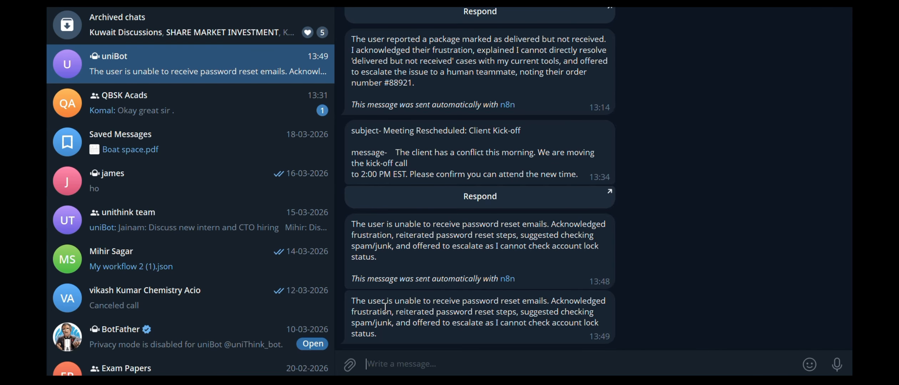
{"action": "left_click_drag", "start_coordinate": [392, 333], "coordinate": [356, 301]}
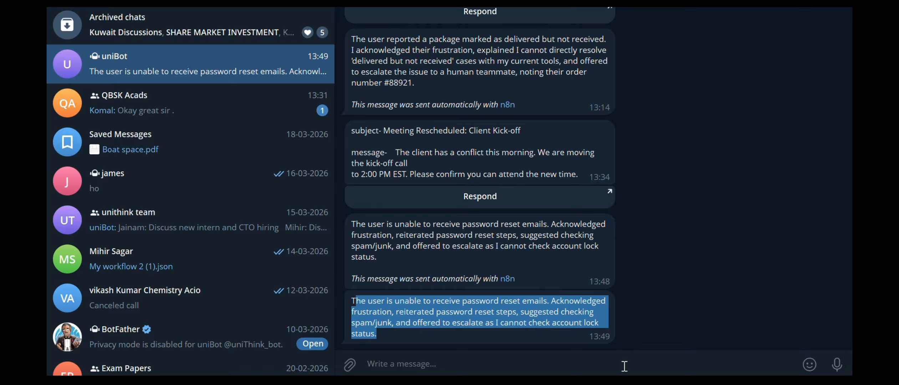
{"action": "double_click", "coordinate": [581, 338]}
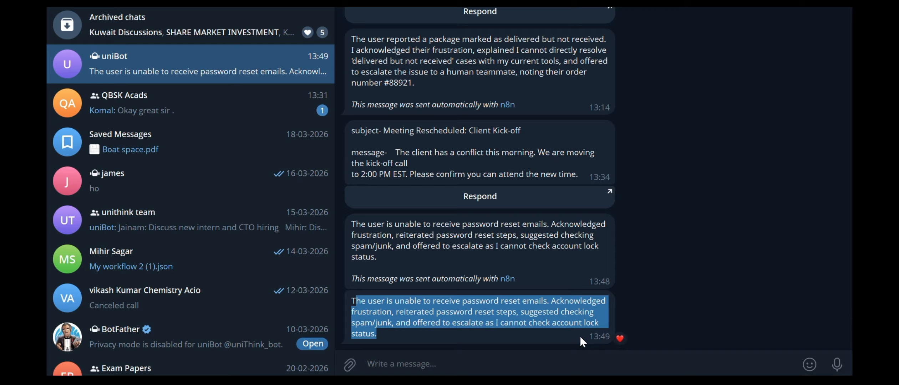